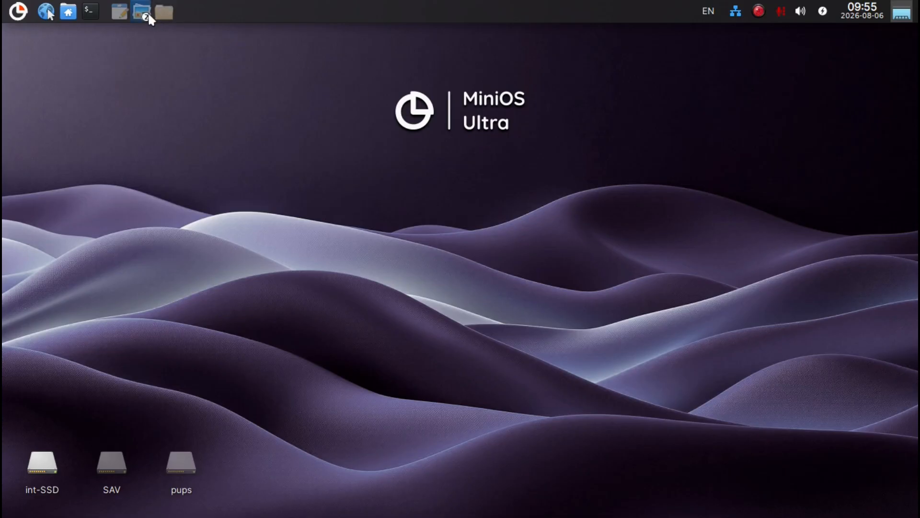
# Step: Open the preferences of Panel 1 beside the reference image and show its item list in a taller window
pyautogui.click(905, 17)
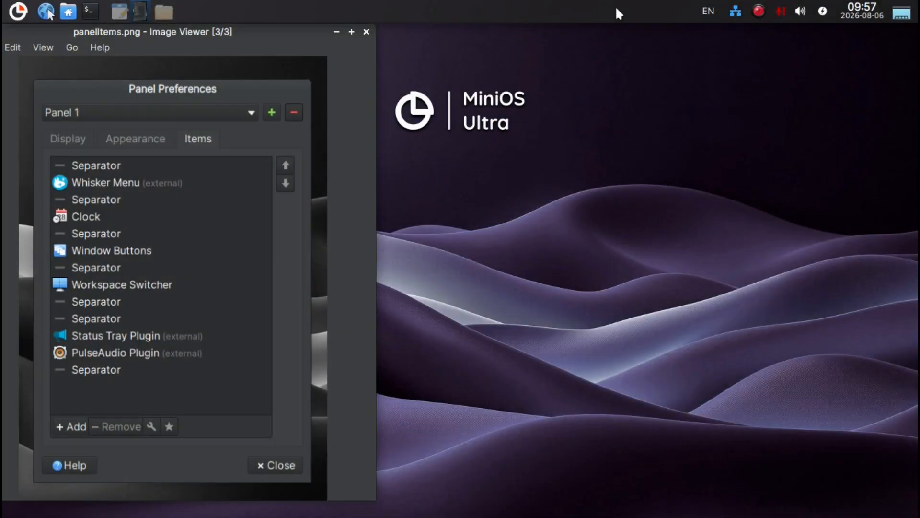
pyautogui.rightClick(614, 7)
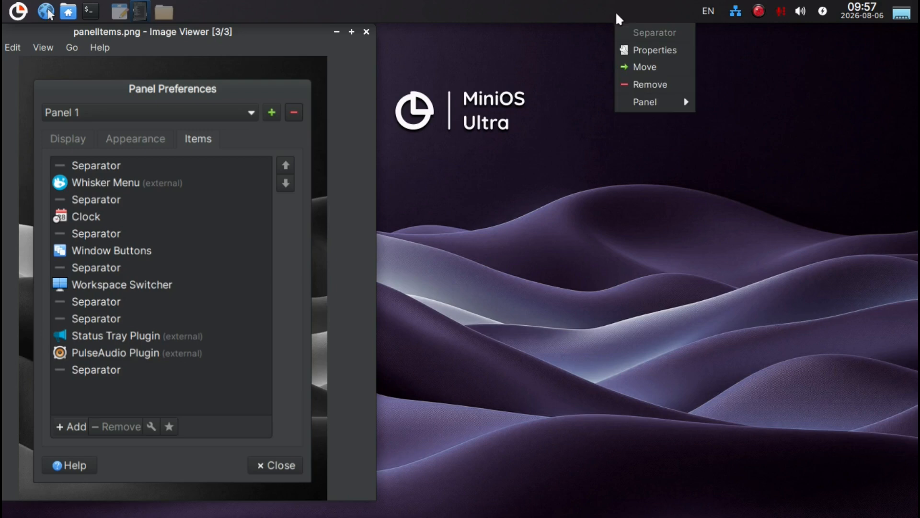
pyautogui.moveTo(629, 96)
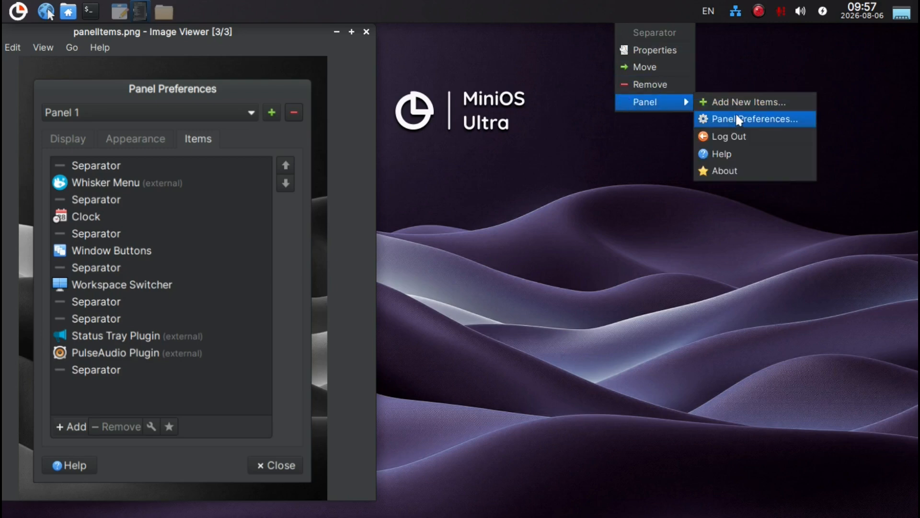
pyautogui.click(741, 128)
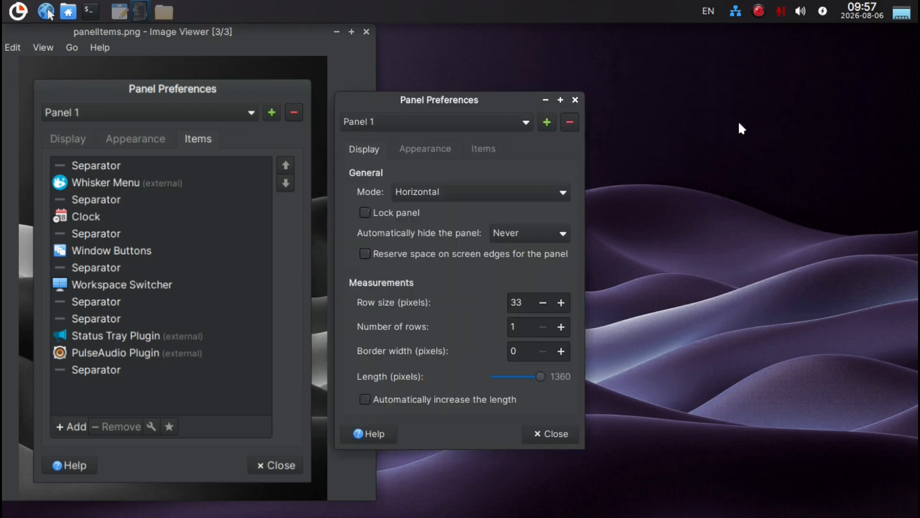
pyautogui.moveTo(510, 102); pyautogui.dragTo(673, 43)
pyautogui.click(608, 92)
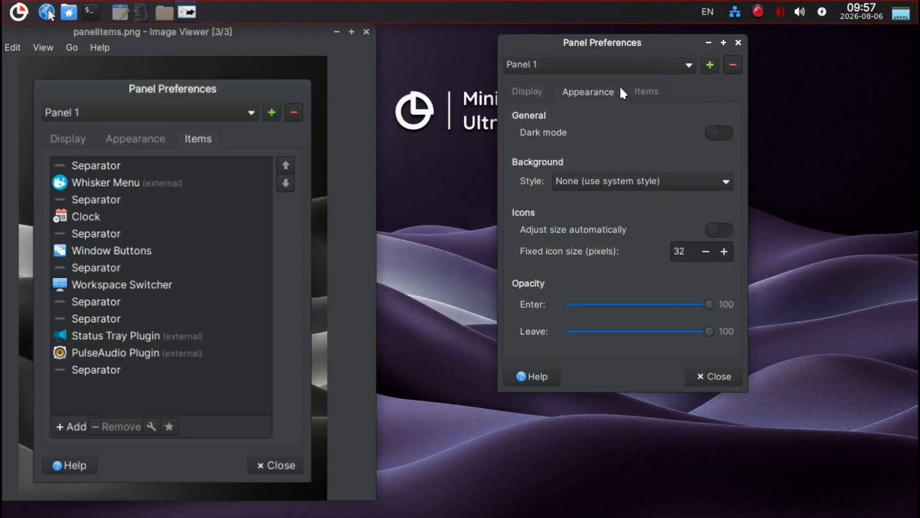
pyautogui.click(649, 91)
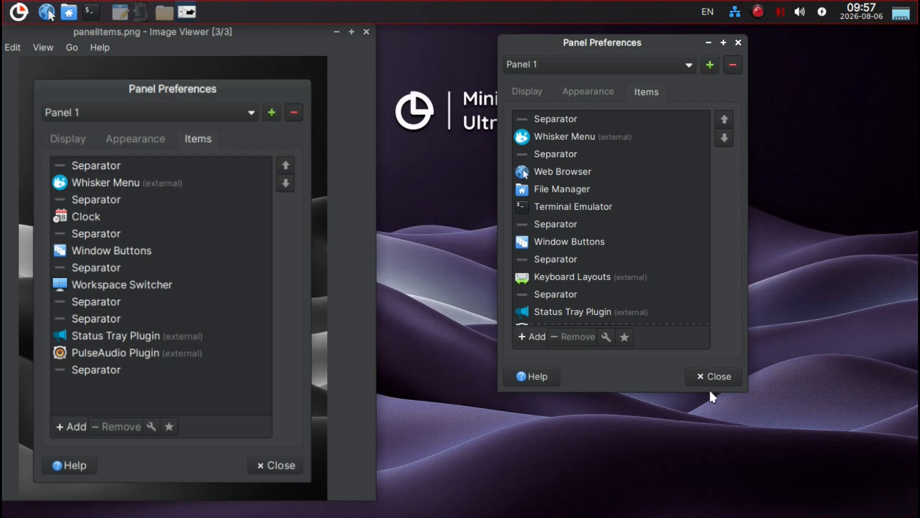
pyautogui.moveTo(710, 389); pyautogui.dragTo(710, 496)
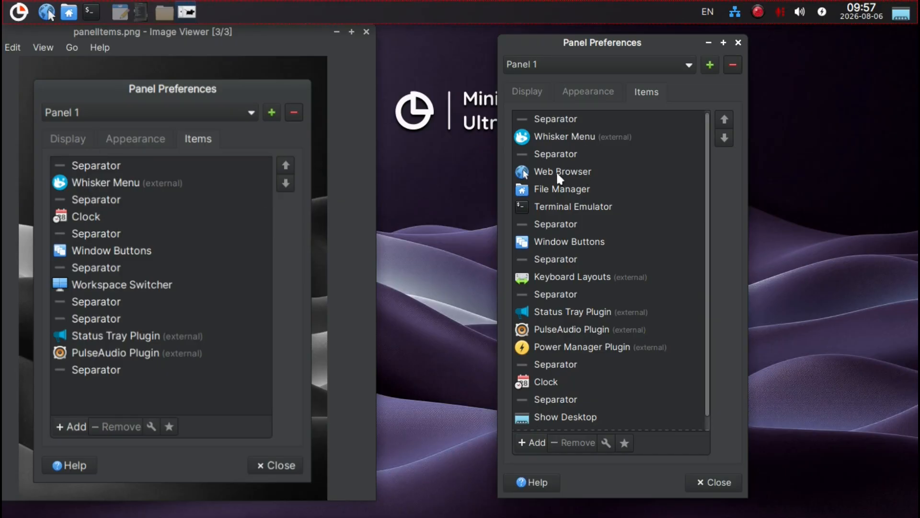
# Step: Move the Clock item up the panel's item list so it sits directly above Web Browser
pyautogui.click(542, 383)
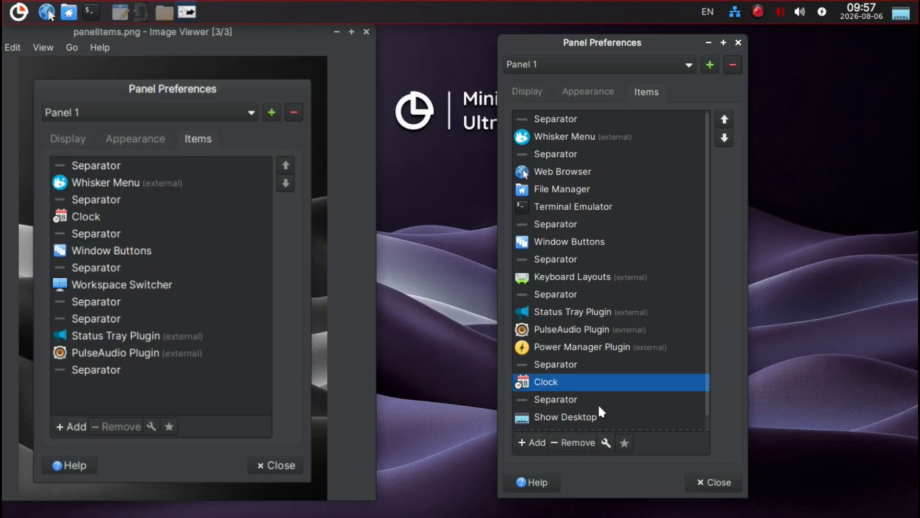
pyautogui.click(724, 119)
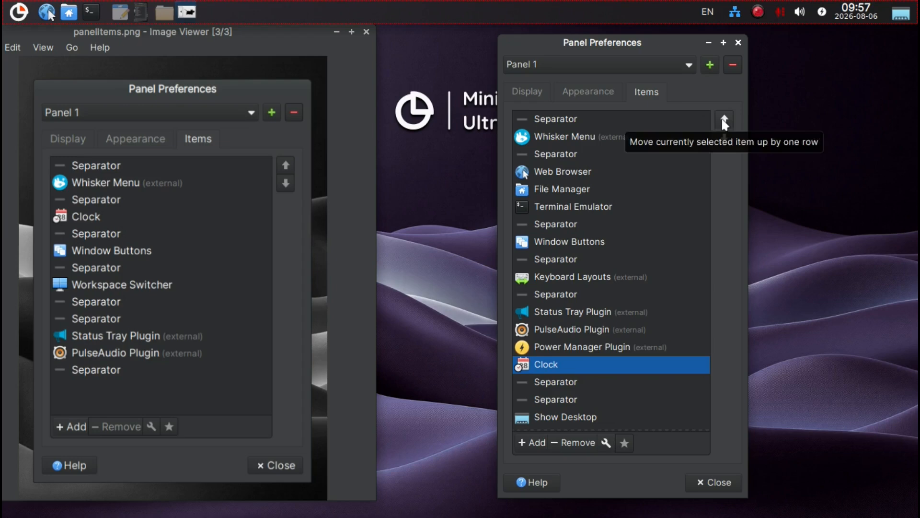
pyautogui.click(724, 119)
pyautogui.click(724, 120)
pyautogui.click(724, 119)
pyautogui.click(724, 120)
pyautogui.click(724, 120)
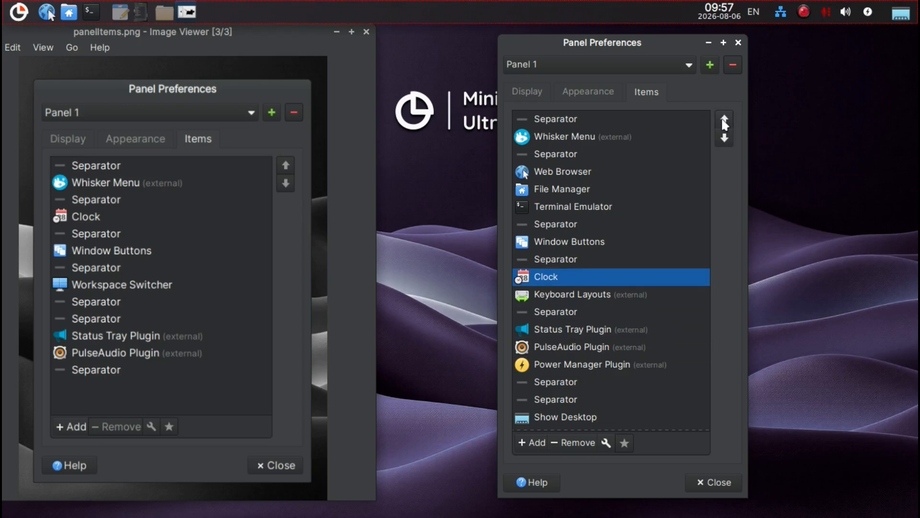
pyautogui.click(724, 120)
pyautogui.click(724, 120)
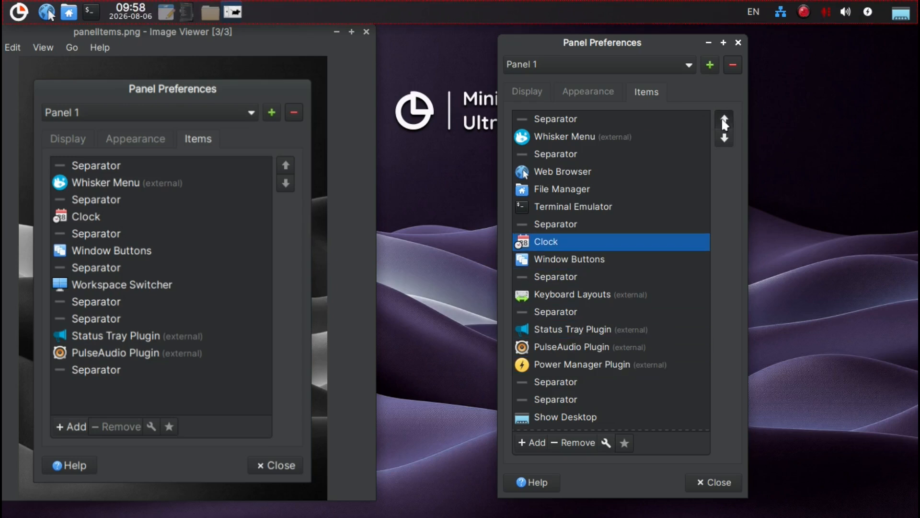
pyautogui.click(724, 119)
pyautogui.click(724, 119)
pyautogui.click(724, 120)
pyautogui.click(724, 120)
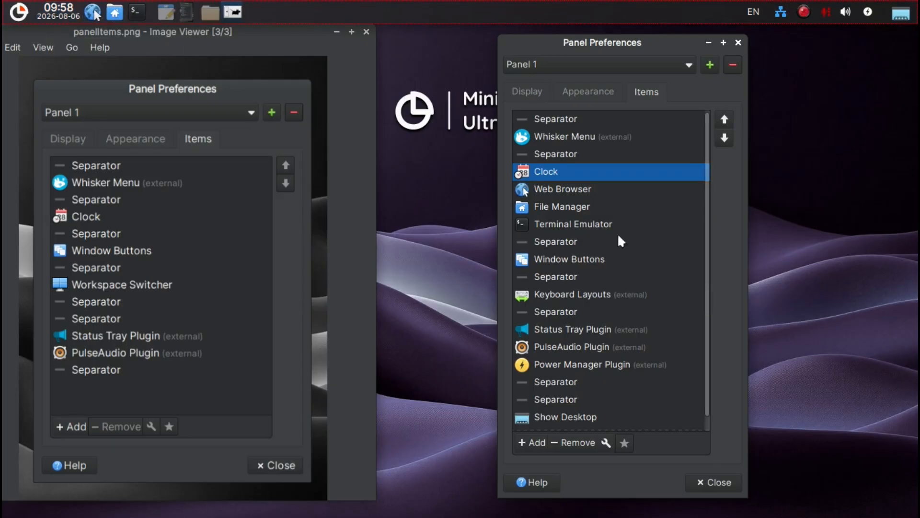
# Step: Remove the Web Browser, File Manager and Terminal Emulator launchers from the panel
pyautogui.click(585, 189)
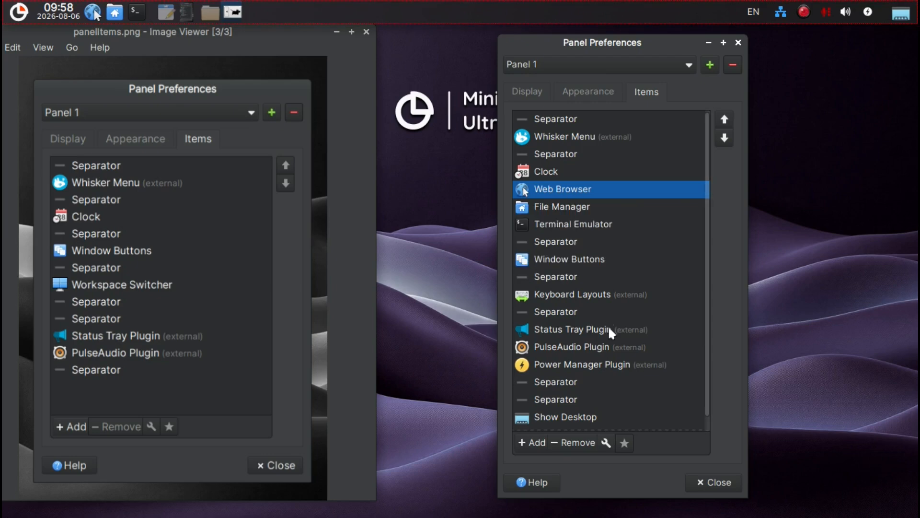
pyautogui.click(584, 435)
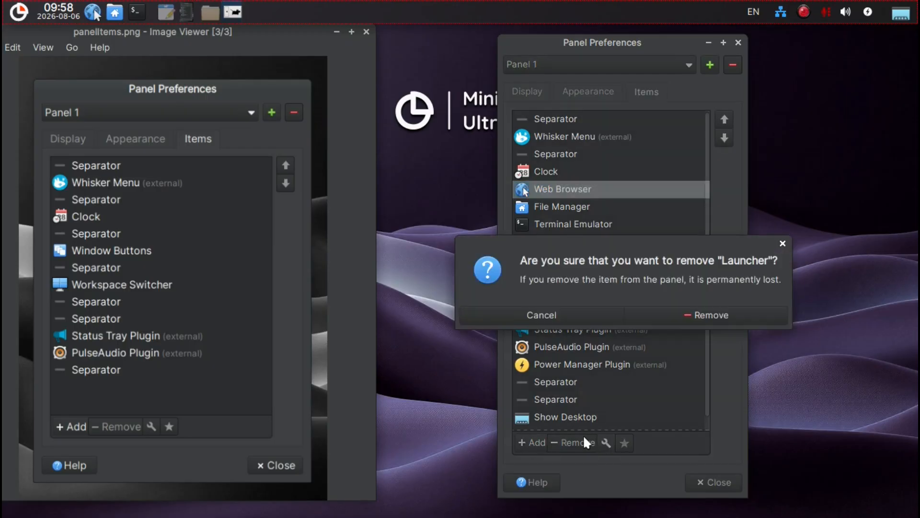
pyautogui.click(695, 314)
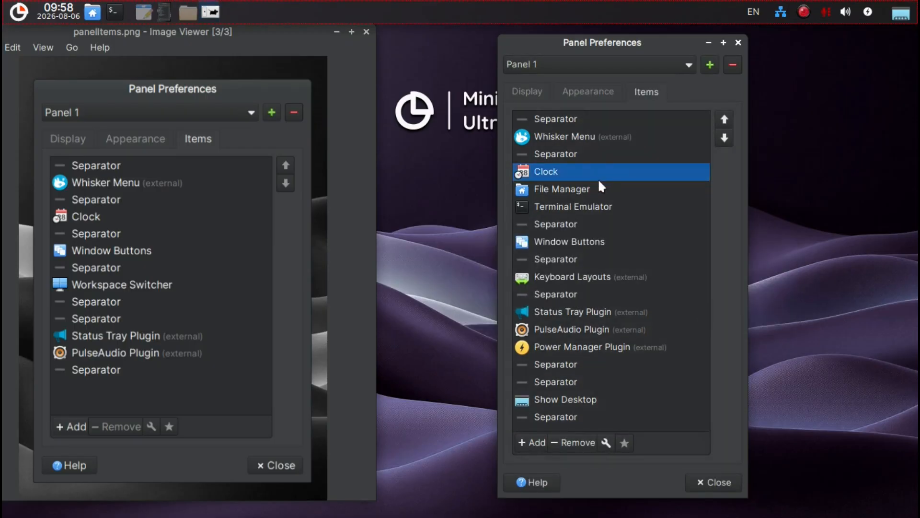
pyautogui.click(587, 189)
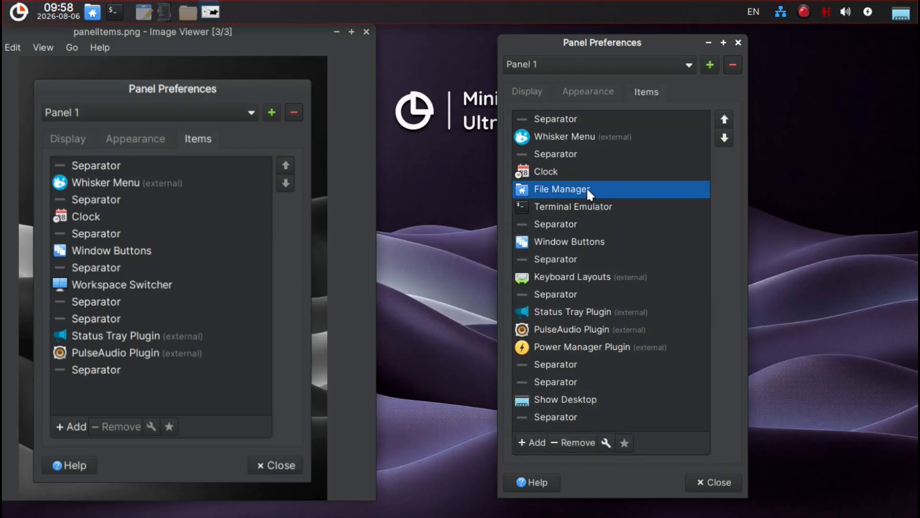
pyautogui.click(576, 437)
pyautogui.click(704, 317)
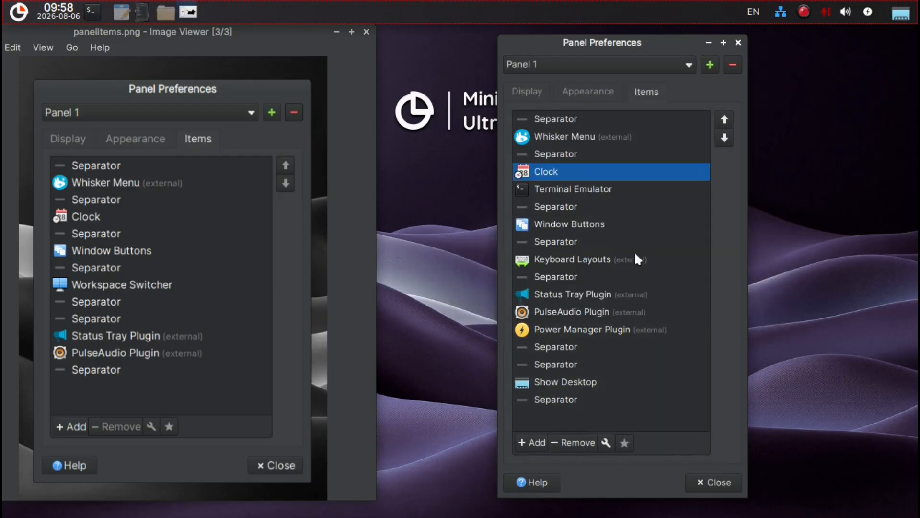
pyautogui.click(584, 189)
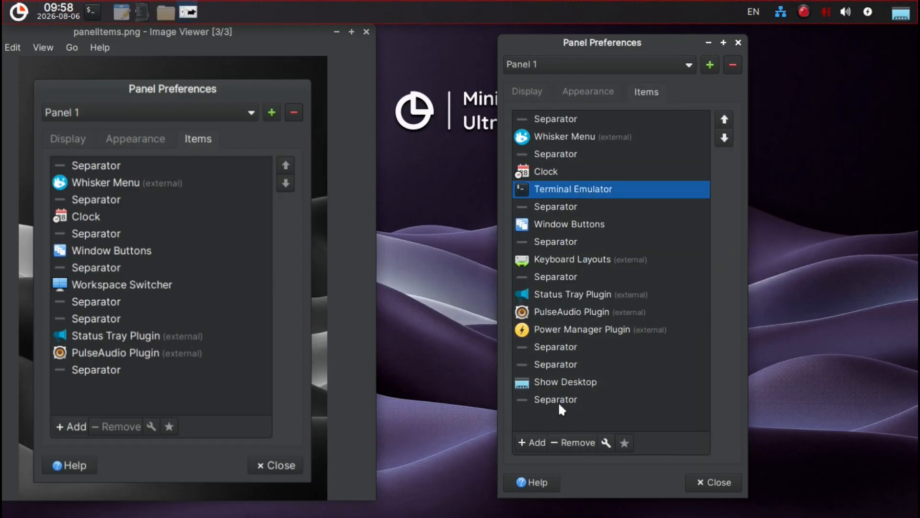
pyautogui.click(573, 438)
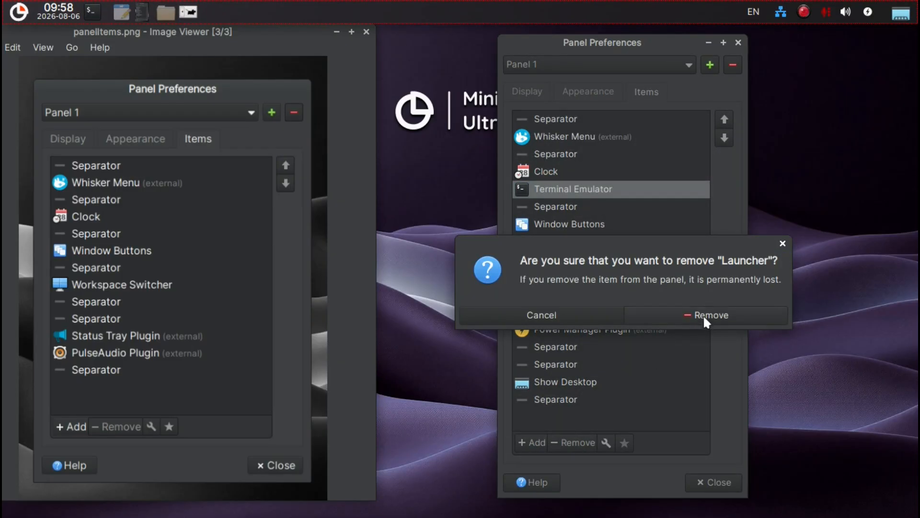
pyautogui.click(705, 312)
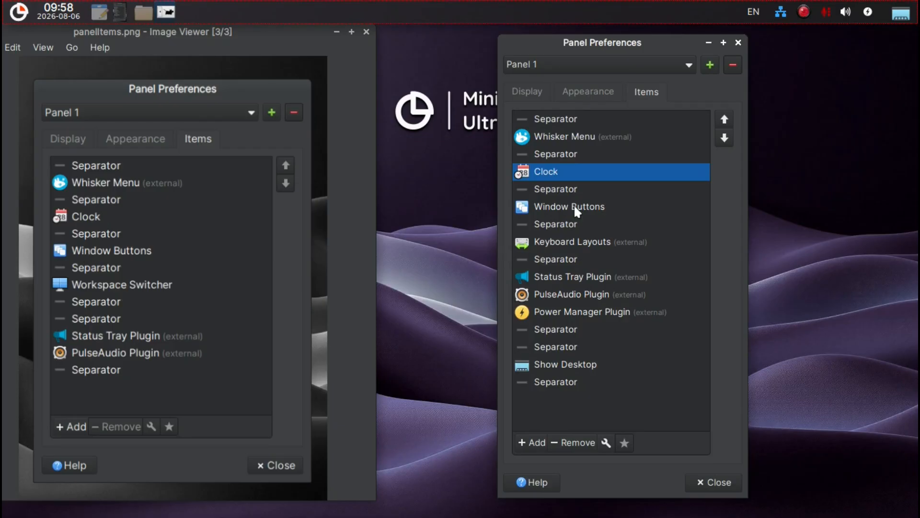
# Step: Remove the Keyboard Layouts item from the panel
pyautogui.click(564, 243)
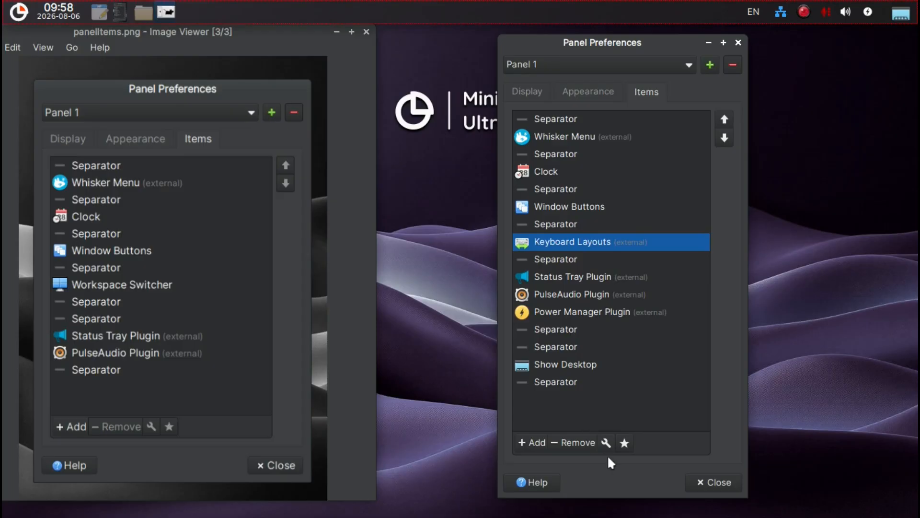
pyautogui.click(581, 443)
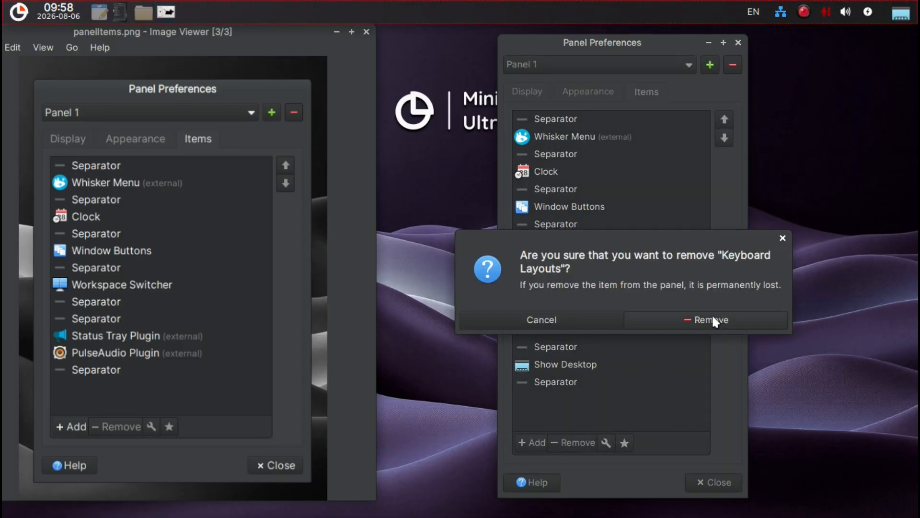
pyautogui.click(712, 319)
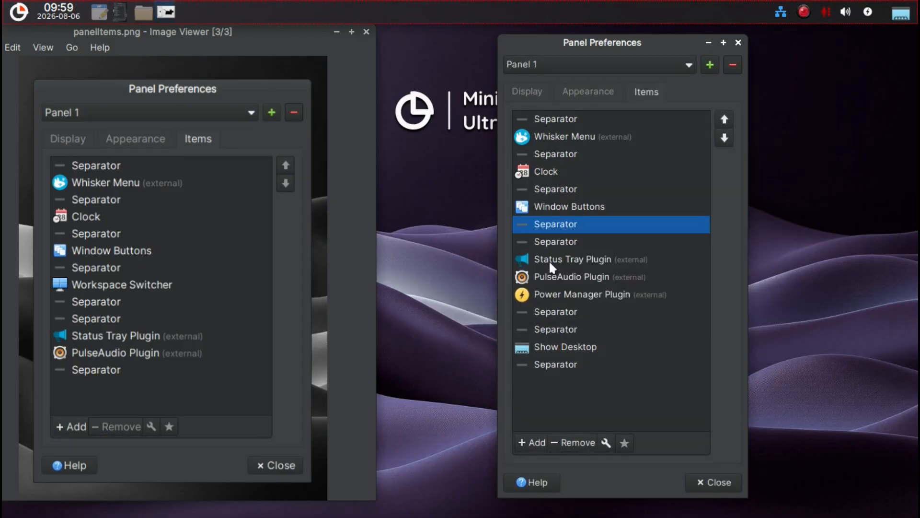
# Step: Remove the Power Manager Plugin and the Show Desktop item from the panel
pyautogui.click(548, 259)
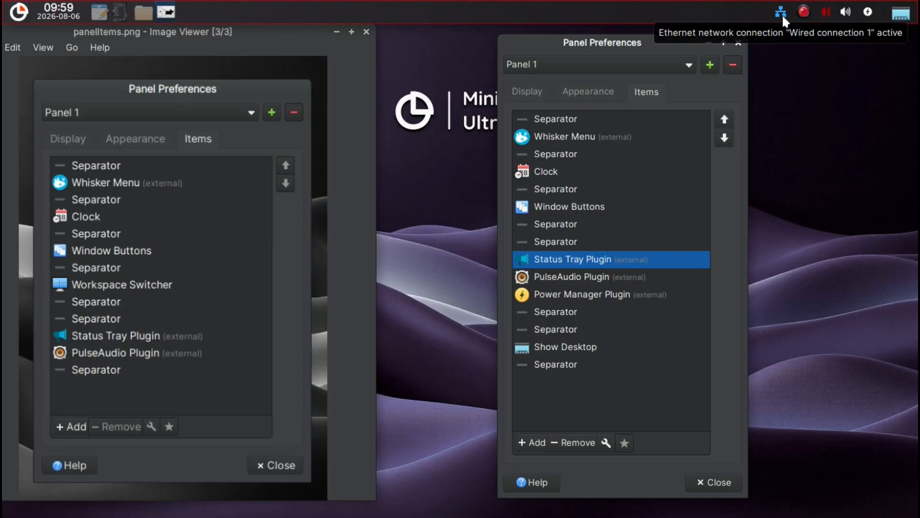
pyautogui.click(625, 276)
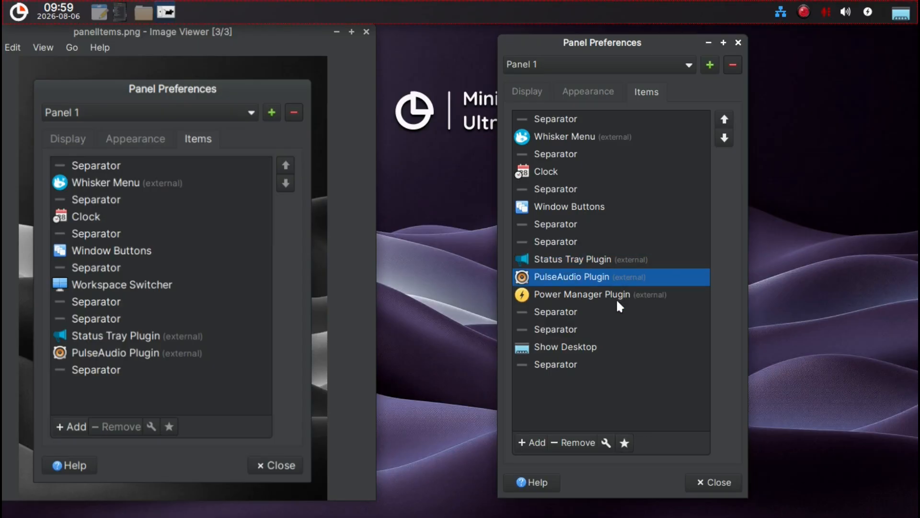
pyautogui.click(617, 294)
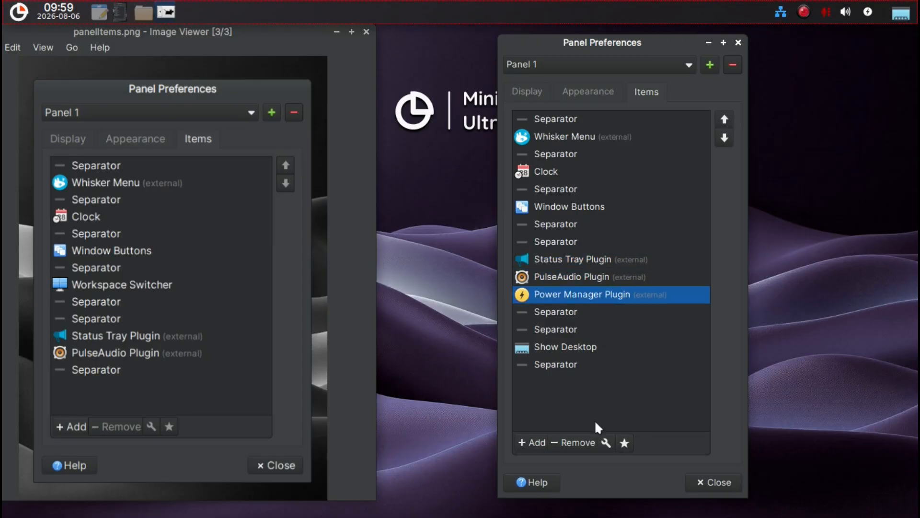
pyautogui.click(588, 440)
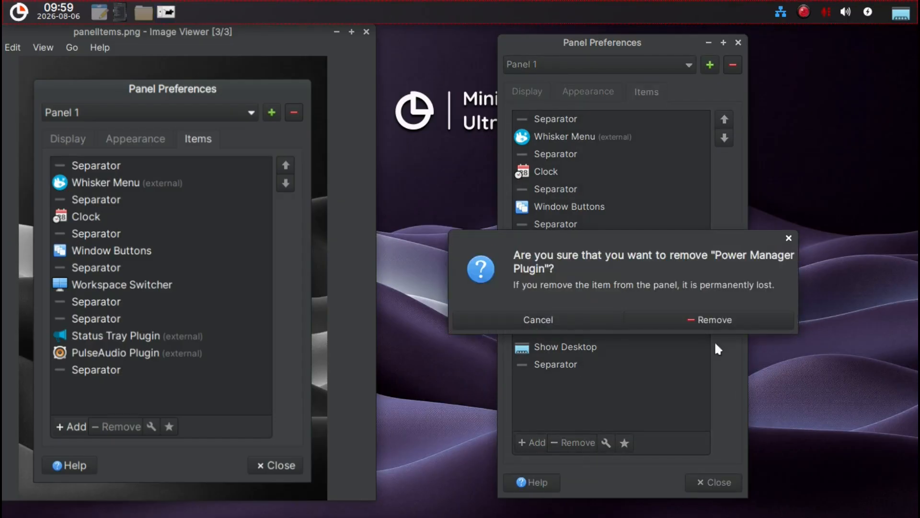
pyautogui.click(732, 319)
pyautogui.click(594, 327)
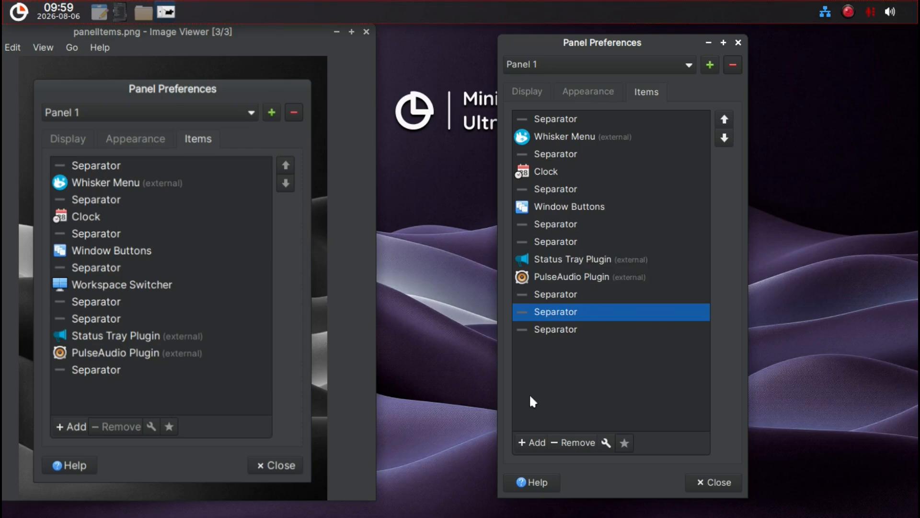
# Step: Find the Workspace Switcher by searching the new items for "work" and add it to the panel
pyautogui.click(540, 443)
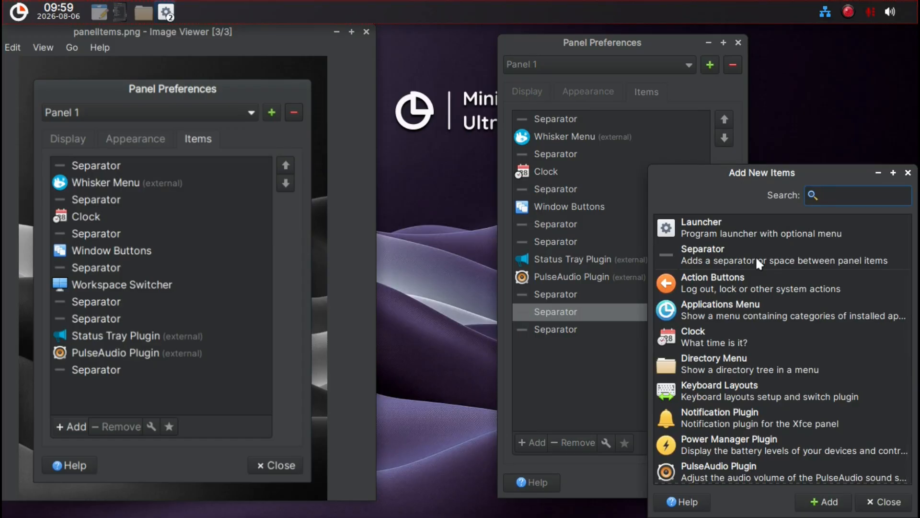
pyautogui.write('work')
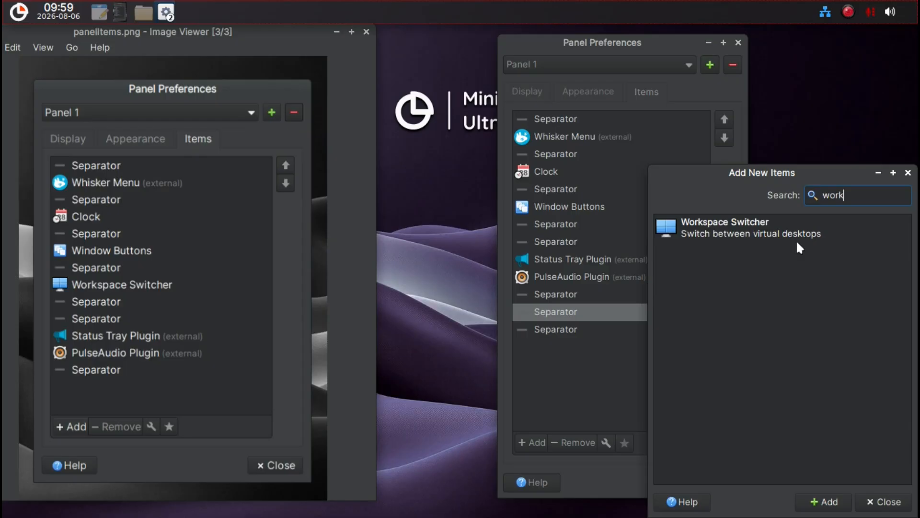
pyautogui.click(788, 229)
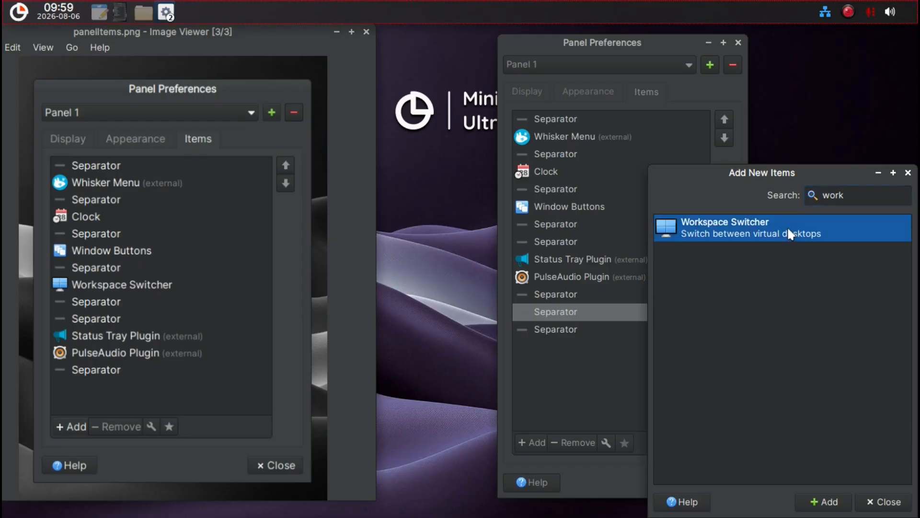
pyautogui.click(839, 502)
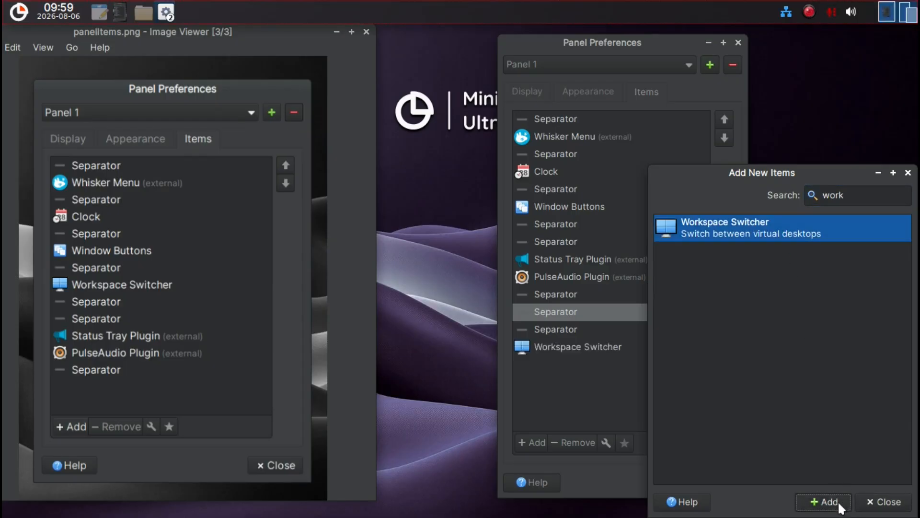
pyautogui.click(885, 502)
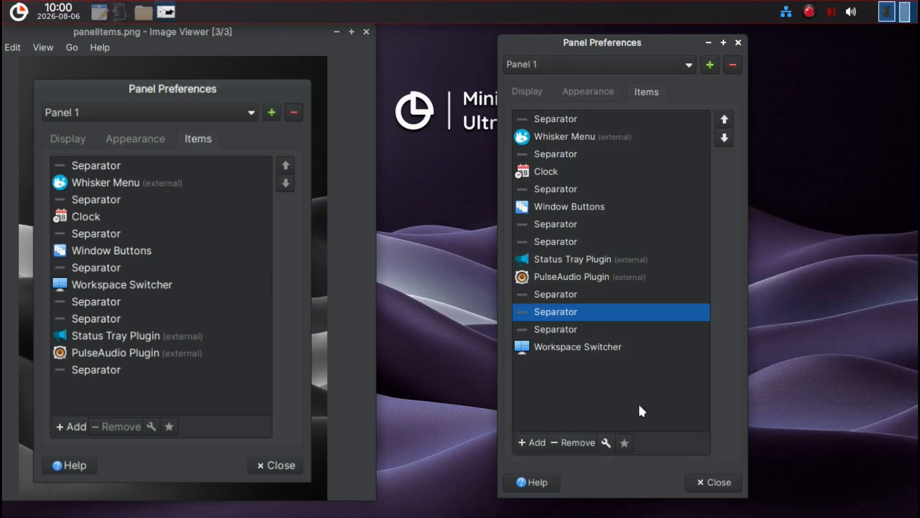
# Step: Move the Workspace Switcher up the item list to directly below the separator that follows Window Buttons, and close the panel preferences
pyautogui.click(584, 347)
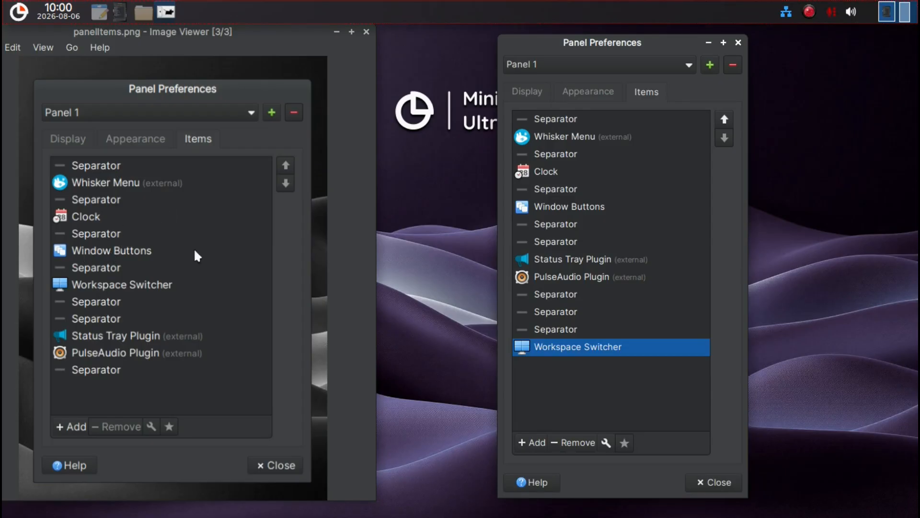
pyautogui.click(724, 120)
pyautogui.click(724, 120)
pyautogui.click(724, 120)
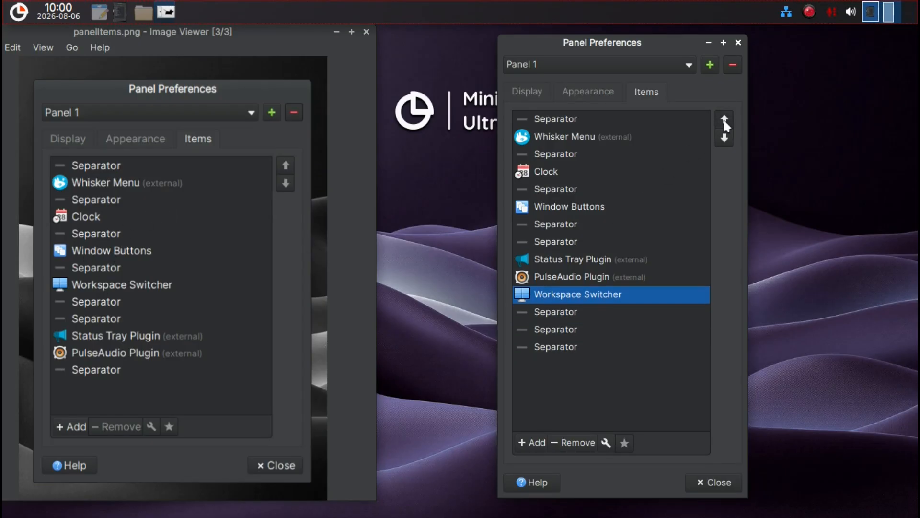
pyautogui.click(724, 119)
pyautogui.click(724, 120)
pyautogui.click(725, 120)
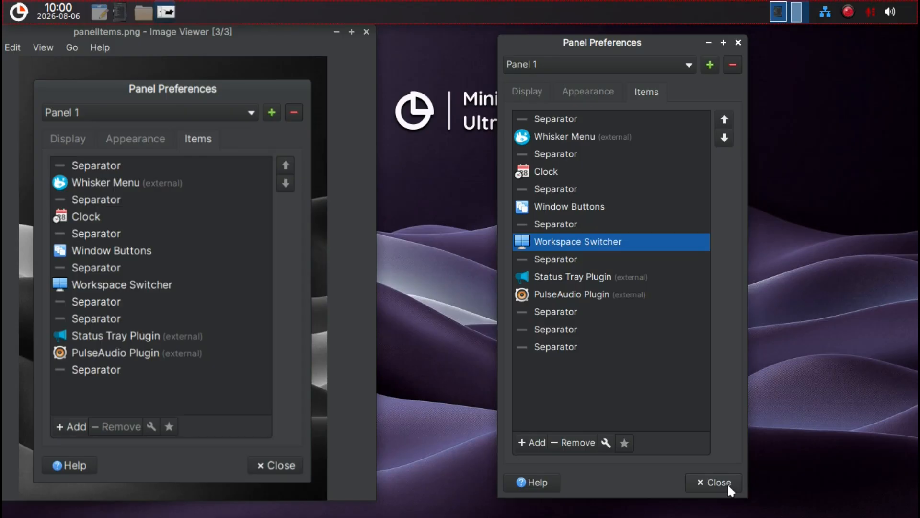
pyautogui.click(728, 488)
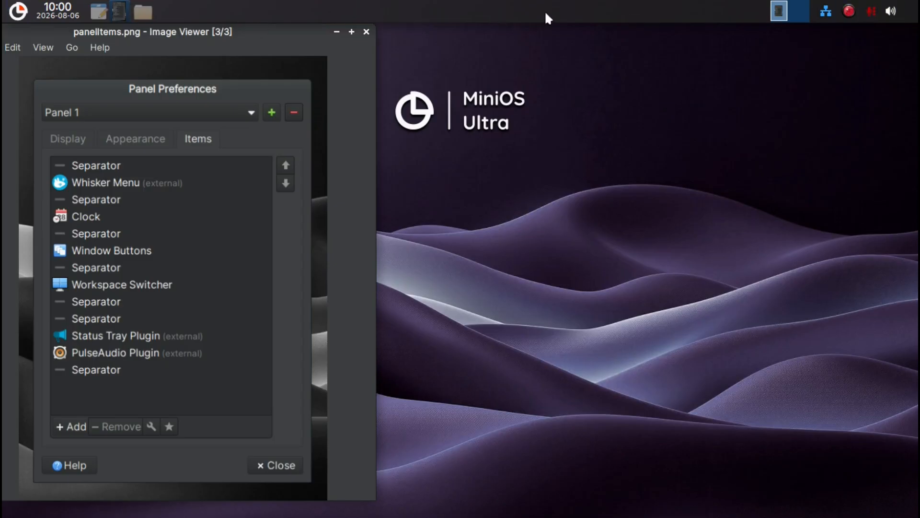
# Step: Open the panel preferences again and unlock the panel
pyautogui.rightClick(569, 8)
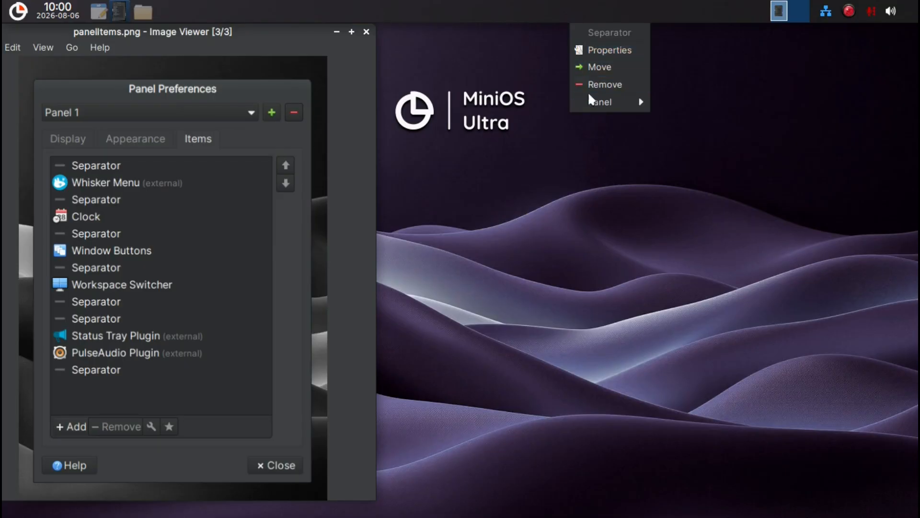
pyautogui.moveTo(593, 104)
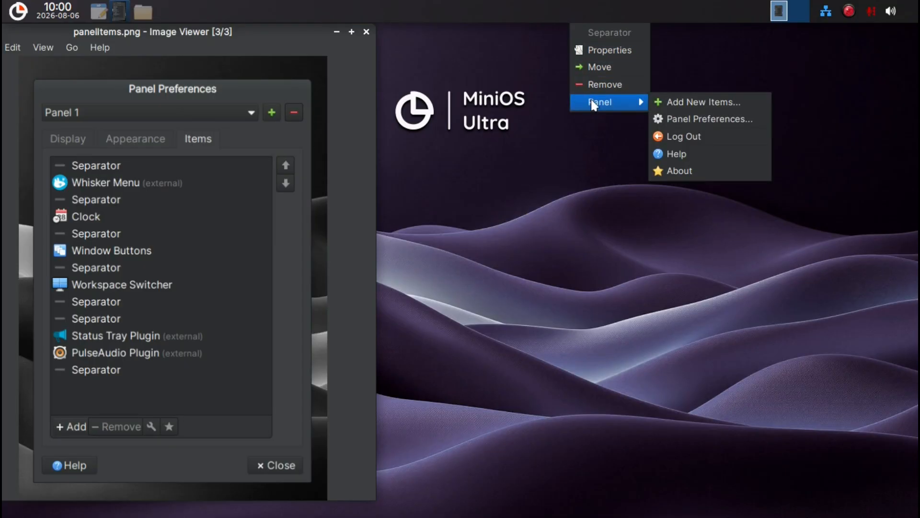
pyautogui.click(691, 118)
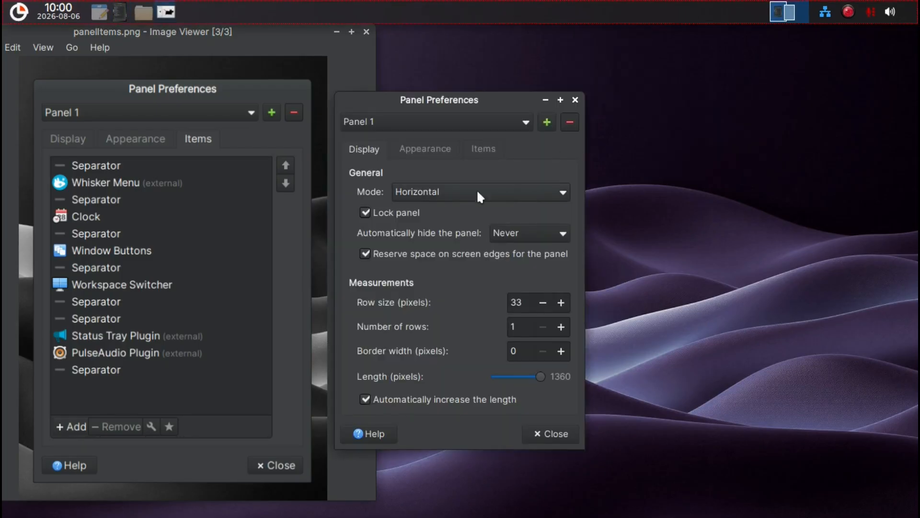
pyautogui.click(407, 209)
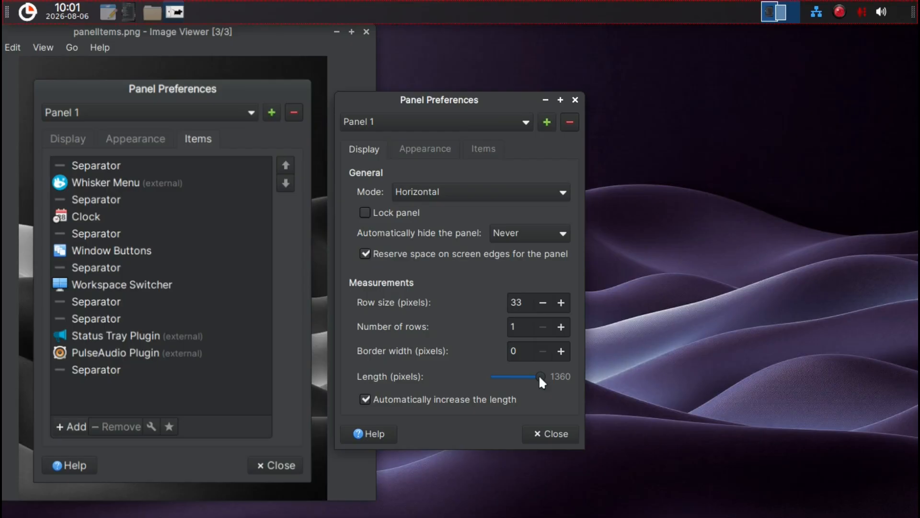
# Step: Shorten the panel's length to 1315 pixels
pyautogui.press('Left')
pyautogui.press('Left')
pyautogui.press('Left')
pyautogui.press('Left')
pyautogui.press('Left')
pyautogui.press('Left')
pyautogui.press('Left')
pyautogui.press('Left')
pyautogui.press('Left')
pyautogui.press('Left')
pyautogui.press('Left')
pyautogui.press('Left')
pyautogui.press('Left')
pyautogui.press('Left')
pyautogui.press('Left')
pyautogui.press('Left')
pyautogui.press('Left')
pyautogui.press('Left')
pyautogui.press('Left')
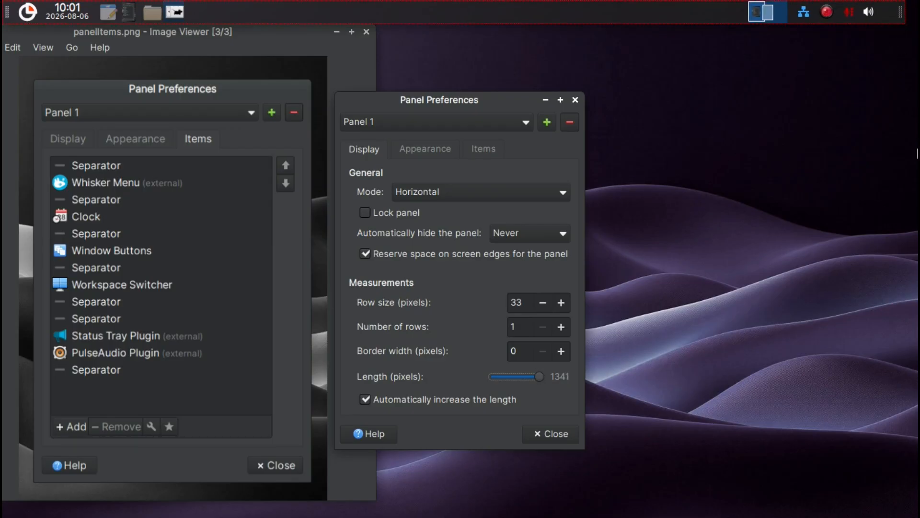
pyautogui.press('Left')
pyautogui.press('Left')
pyautogui.press('Left')
pyautogui.press('Left')
pyautogui.press('Left')
pyautogui.press('Left')
pyautogui.press('Left')
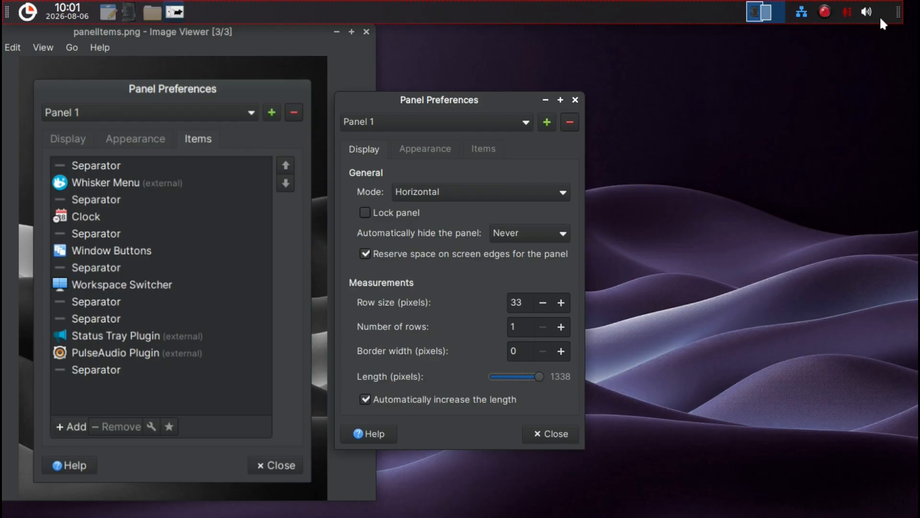
pyautogui.press('Left')
pyautogui.press('Left')
pyautogui.press('Left')
pyautogui.press('Left')
pyautogui.press('Left')
pyautogui.press('Left')
pyautogui.press('Left')
pyautogui.press('Left')
pyautogui.press('Left')
pyautogui.press('Left')
pyautogui.press('Left')
pyautogui.press('Left')
pyautogui.press('Left')
pyautogui.press('Left')
pyautogui.press('Left')
pyautogui.press('Left')
pyautogui.press('Left')
pyautogui.press('Left')
pyautogui.press('Left')
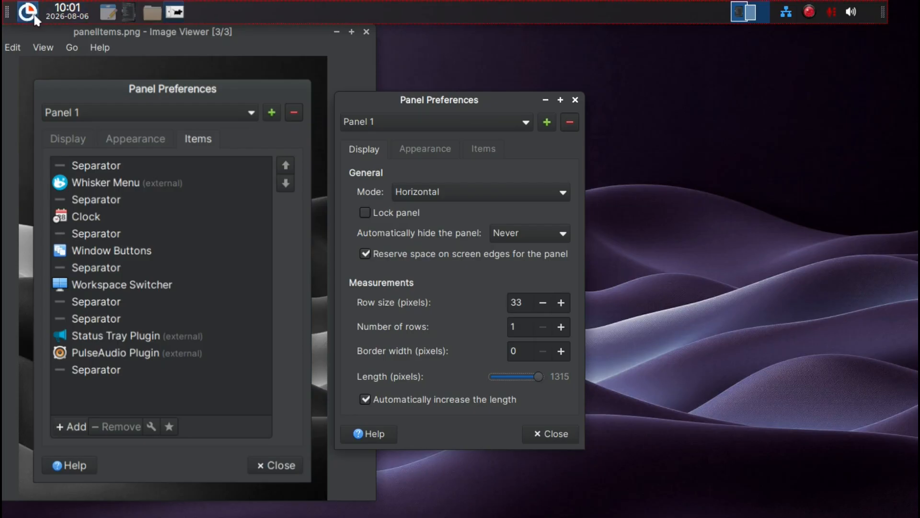
# Step: Move the unlocked panel inward from the screen's edge, reduce its length to 1209 pixels, and close the preferences
pyautogui.moveTo(8, 15); pyautogui.dragTo(29, 1)
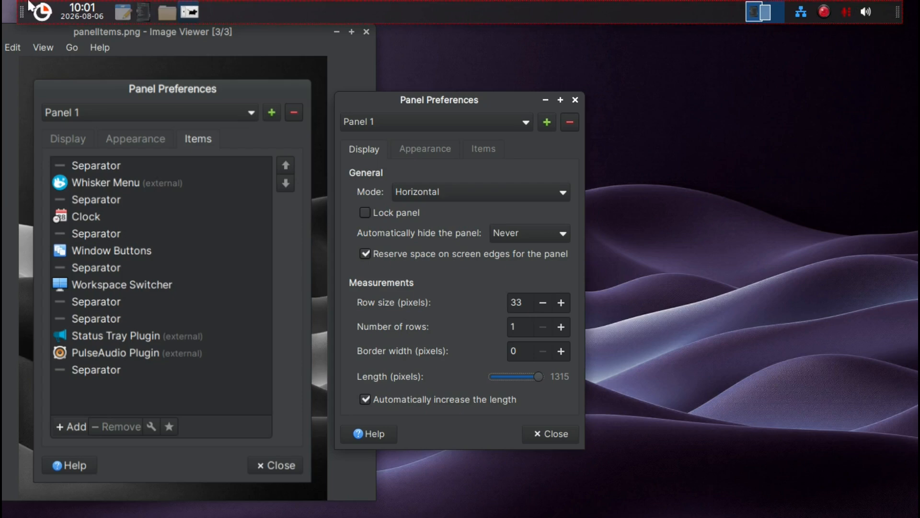
pyautogui.moveTo(537, 375); pyautogui.dragTo(564, 386)
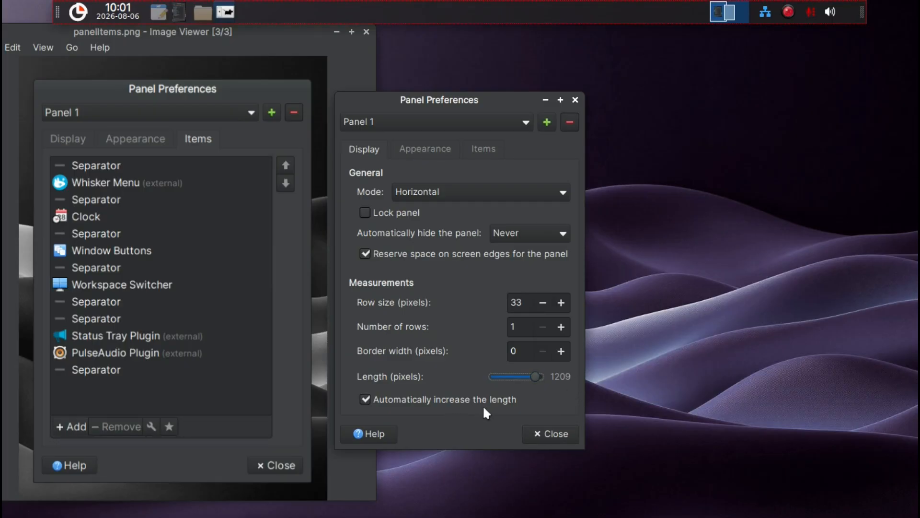
pyautogui.click(553, 434)
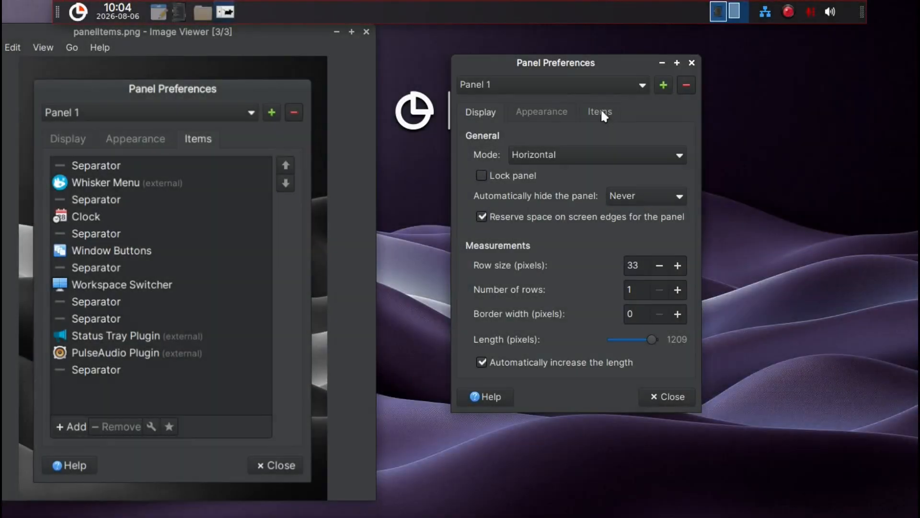
# Step: Enable Expand for the separator between the Clock and Window Buttons in the panel's item list
pyautogui.click(600, 112)
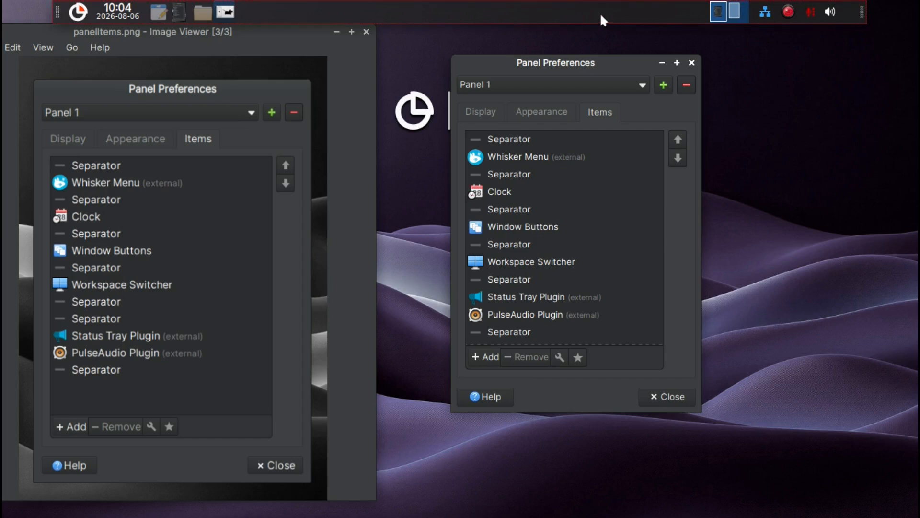
pyautogui.click(516, 173)
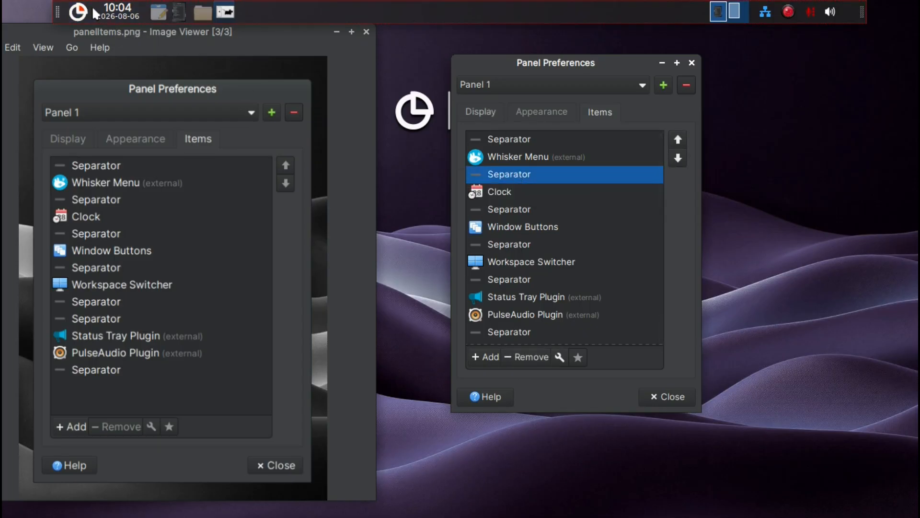
pyautogui.click(505, 206)
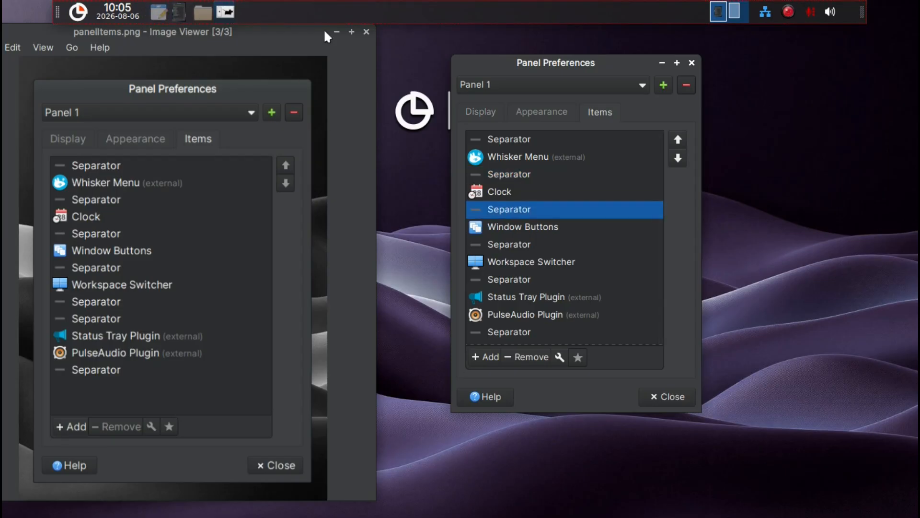
pyautogui.click(560, 356)
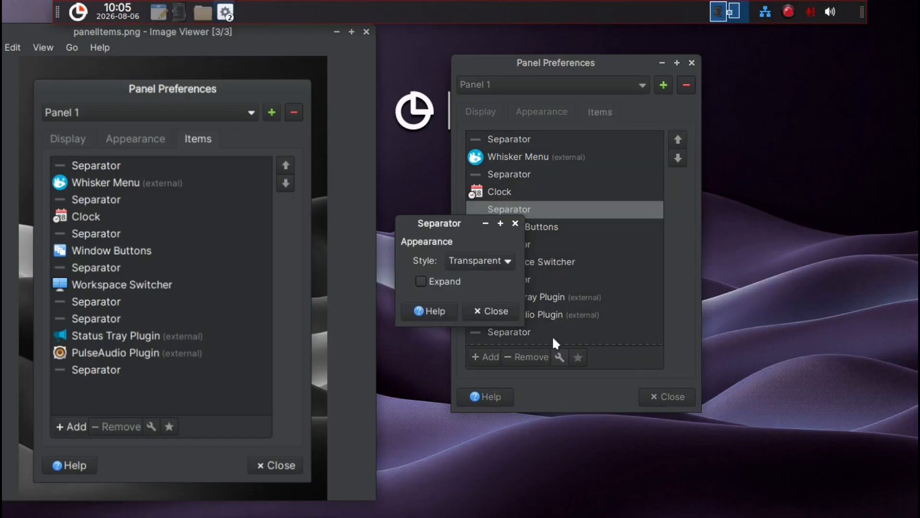
pyautogui.click(442, 282)
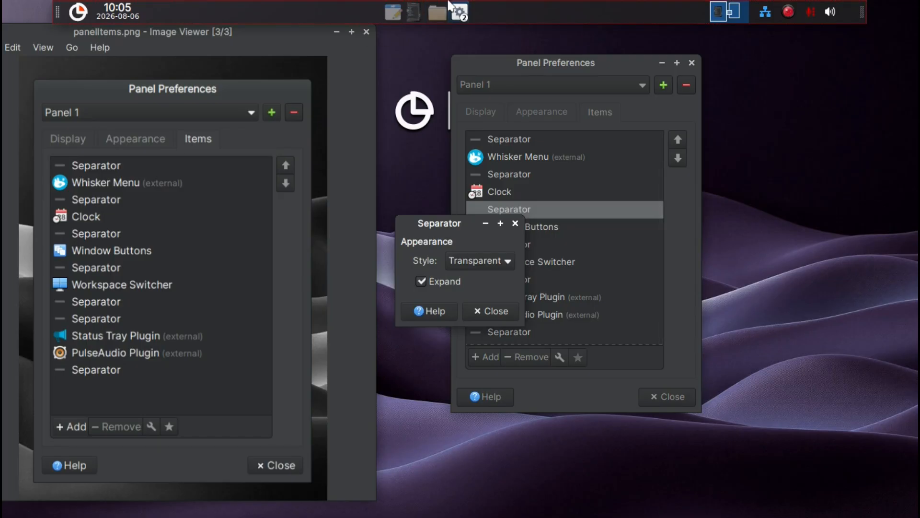
pyautogui.click(485, 312)
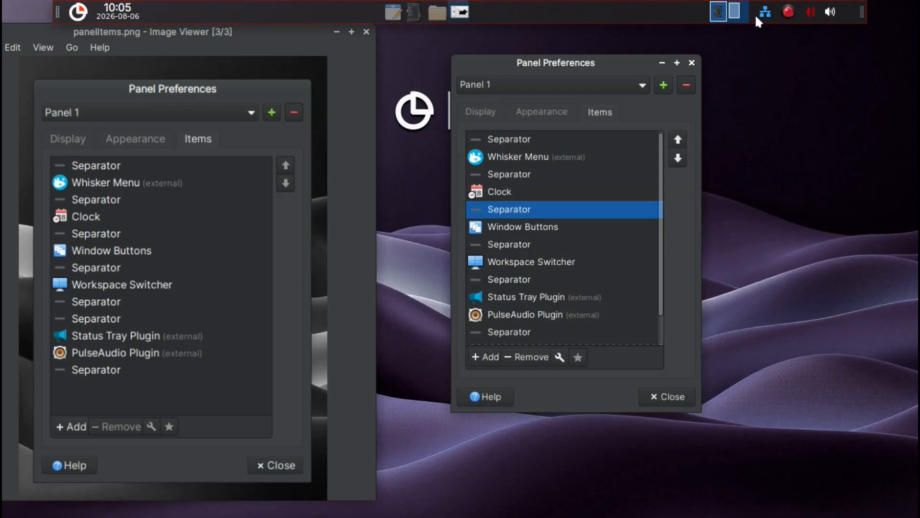
# Step: Enable Expand for the separator between the Workspace Switcher and the Status Tray Plugin
pyautogui.click(571, 261)
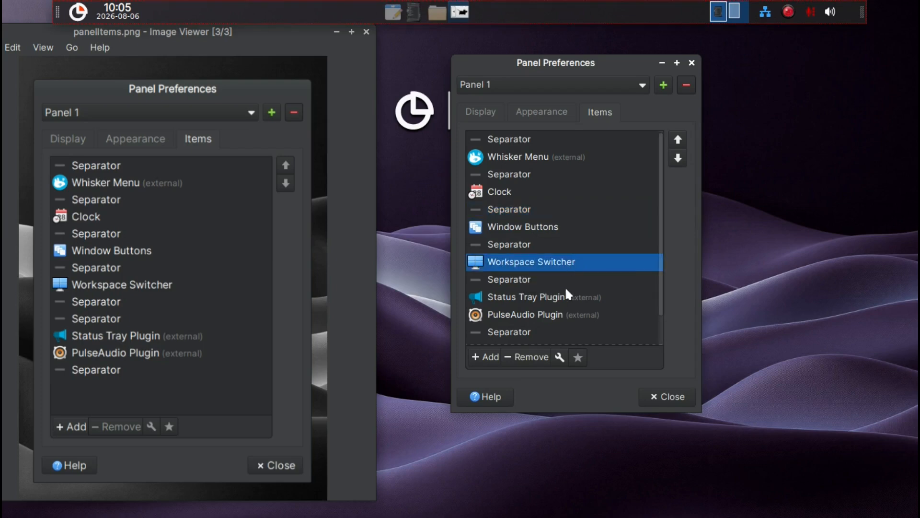
pyautogui.click(516, 280)
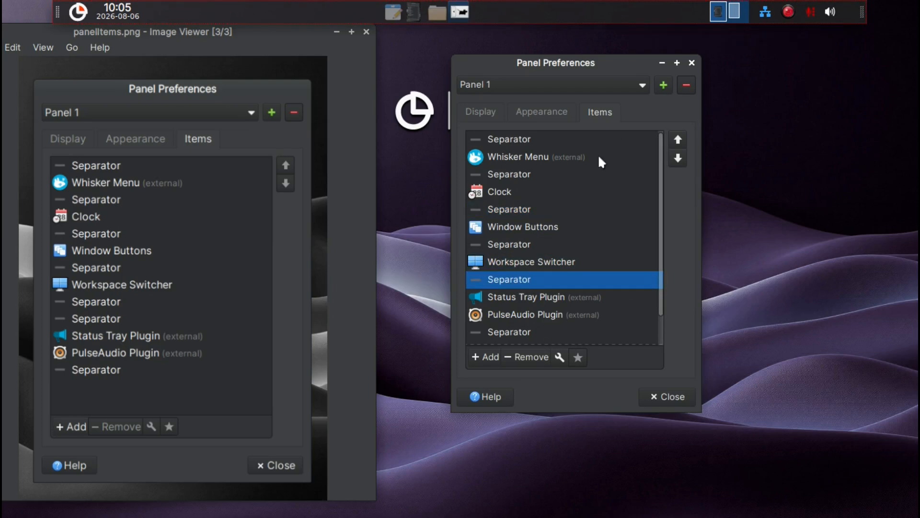
pyautogui.click(557, 357)
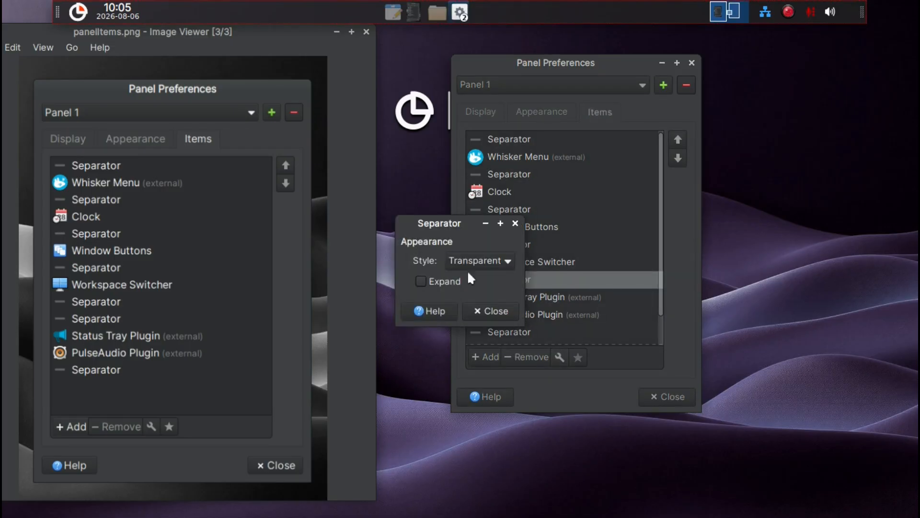
pyautogui.click(446, 281)
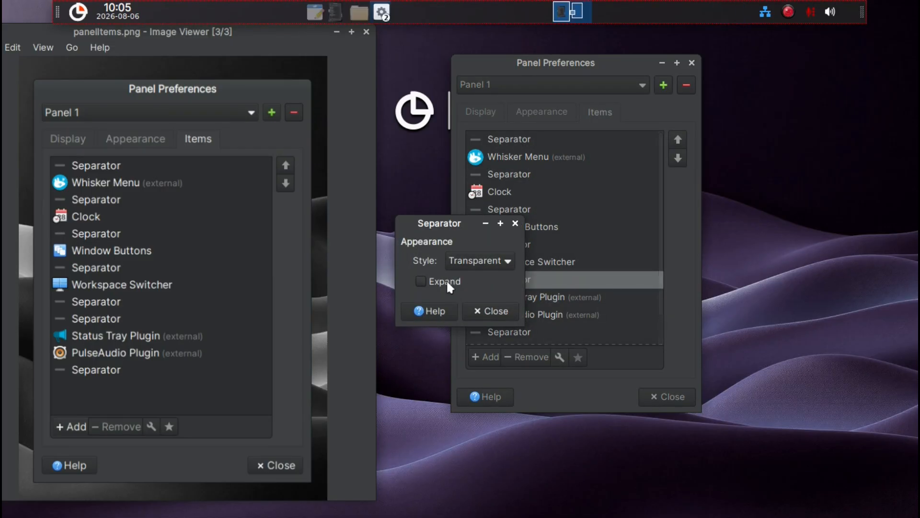
pyautogui.click(486, 309)
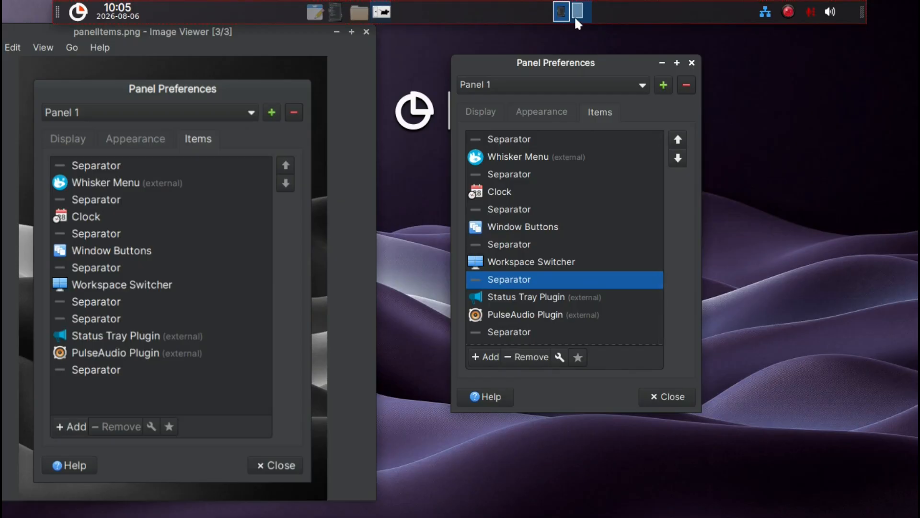
# Step: Open the Workspace Switcher's properties, try to set its number of rows to 2, and keep the Miniature View appearance
pyautogui.click(517, 263)
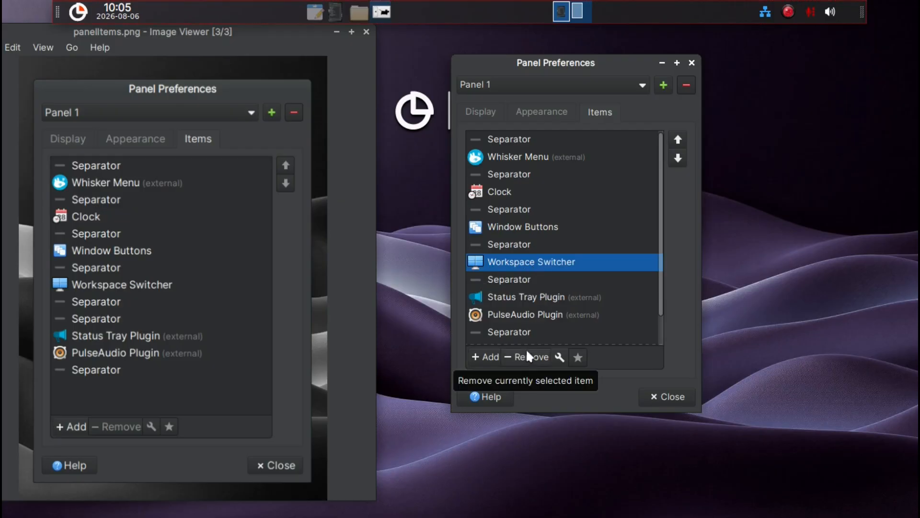
pyautogui.click(557, 357)
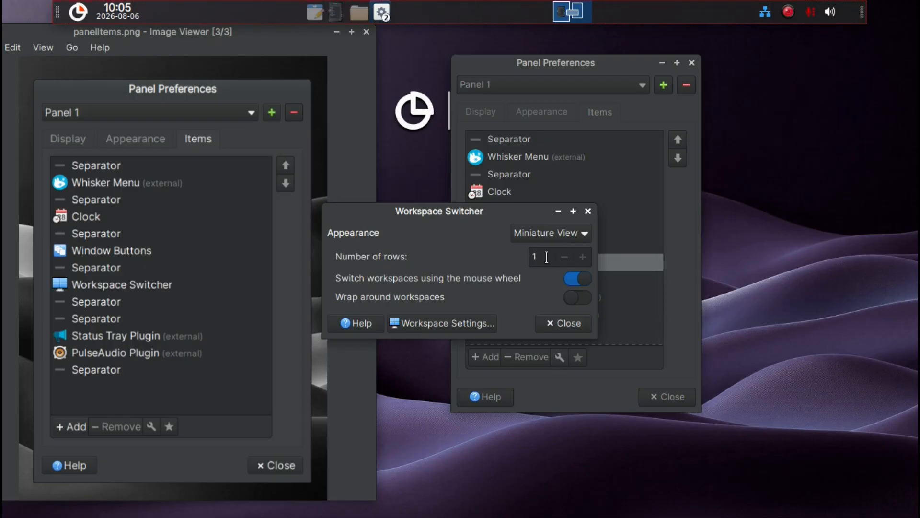
pyautogui.moveTo(546, 257); pyautogui.dragTo(529, 258)
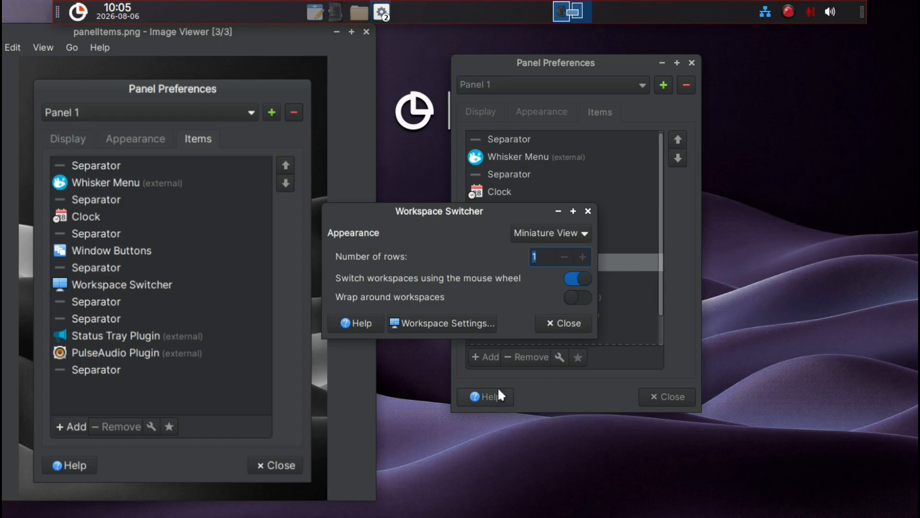
pyautogui.write('2')
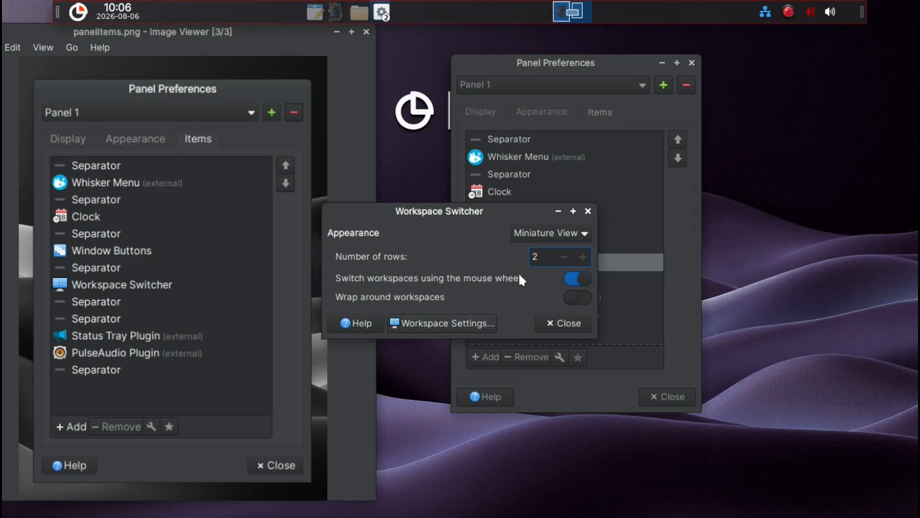
pyautogui.click(539, 235)
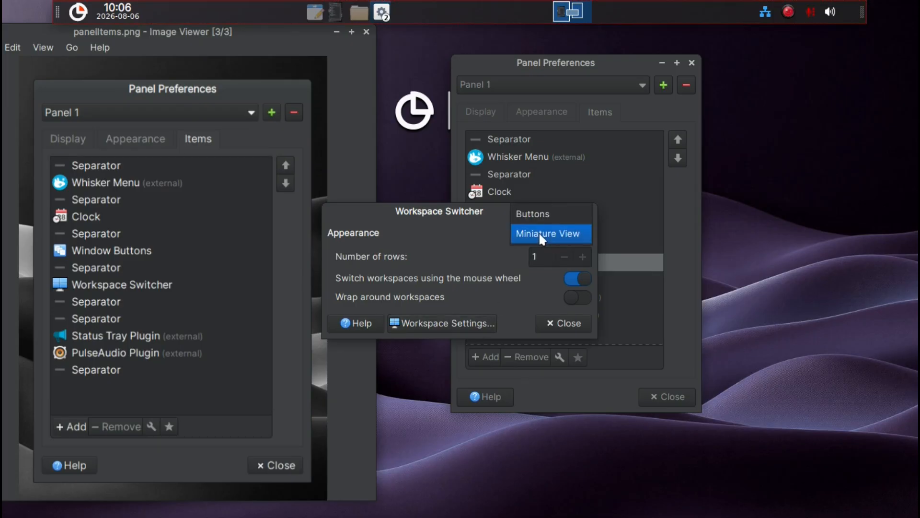
pyautogui.click(539, 233)
# Step: Set the number of workspaces to 6 in the workspace settings and the Workspace Switcher's number of rows to 2
pyautogui.click(446, 321)
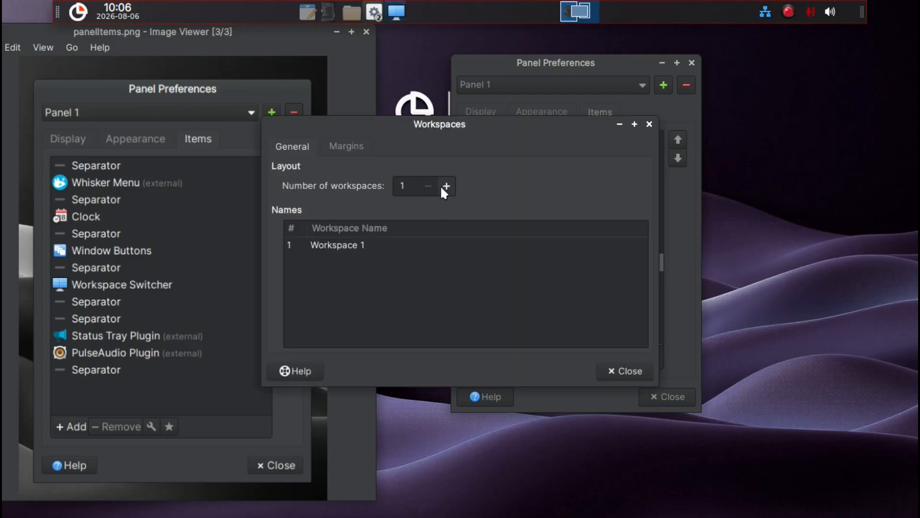
pyautogui.click(445, 185)
pyautogui.click(446, 185)
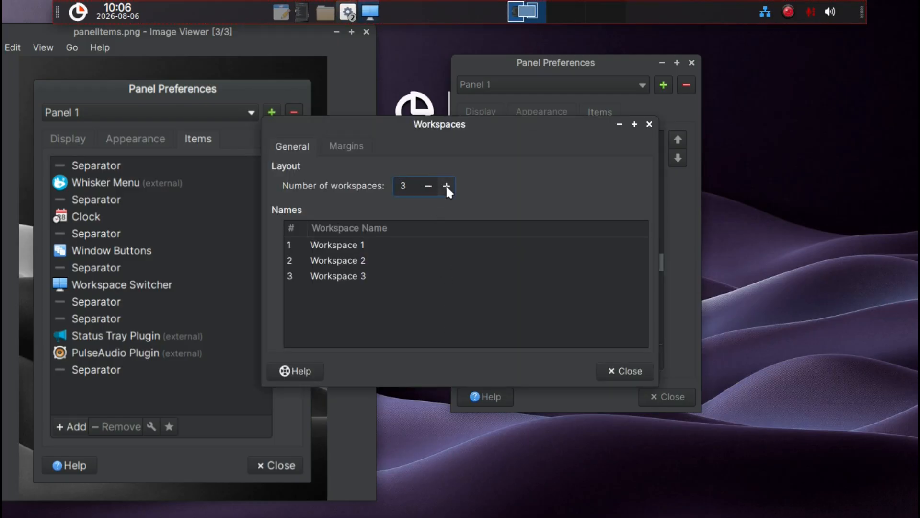
pyautogui.click(446, 185)
pyautogui.click(446, 185)
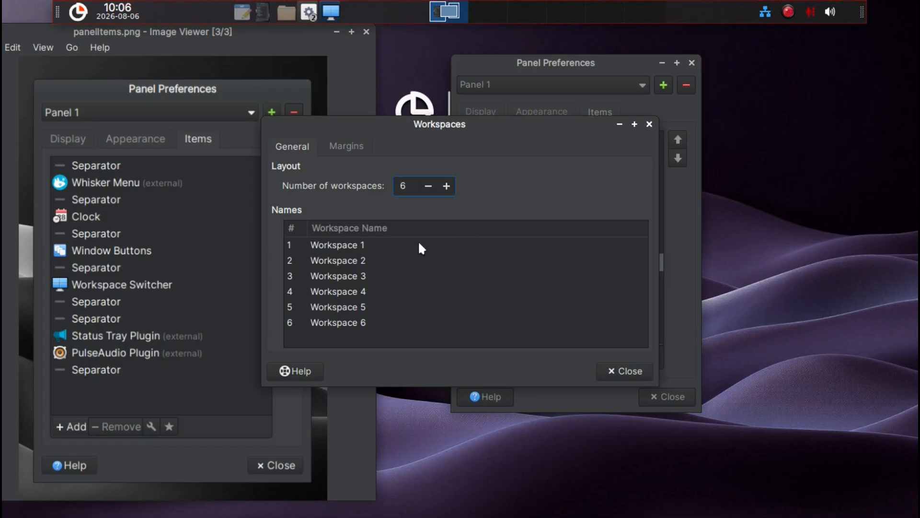
pyautogui.click(614, 369)
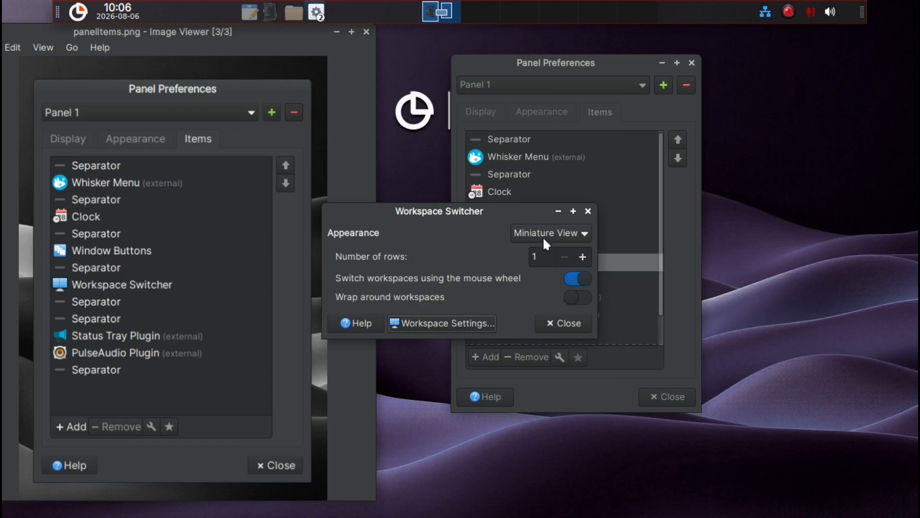
pyautogui.click(583, 257)
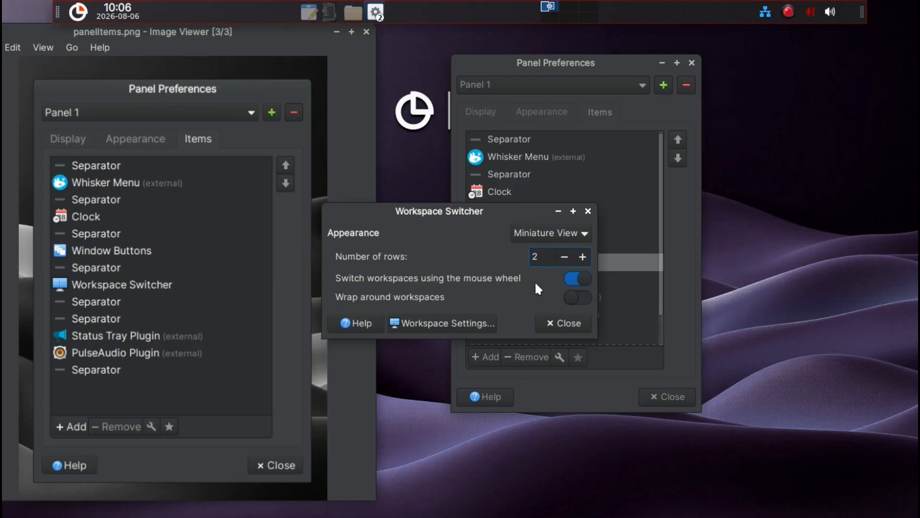
# Step: Close the Workspace Switcher properties and remove two of the three separators at the end of the panel's item list
pyautogui.click(553, 322)
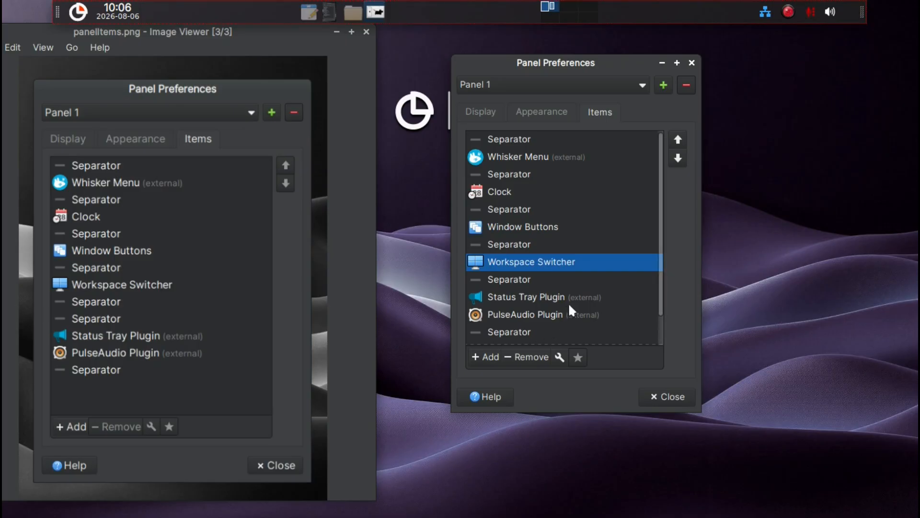
pyautogui.scroll(-2, 528, 268)
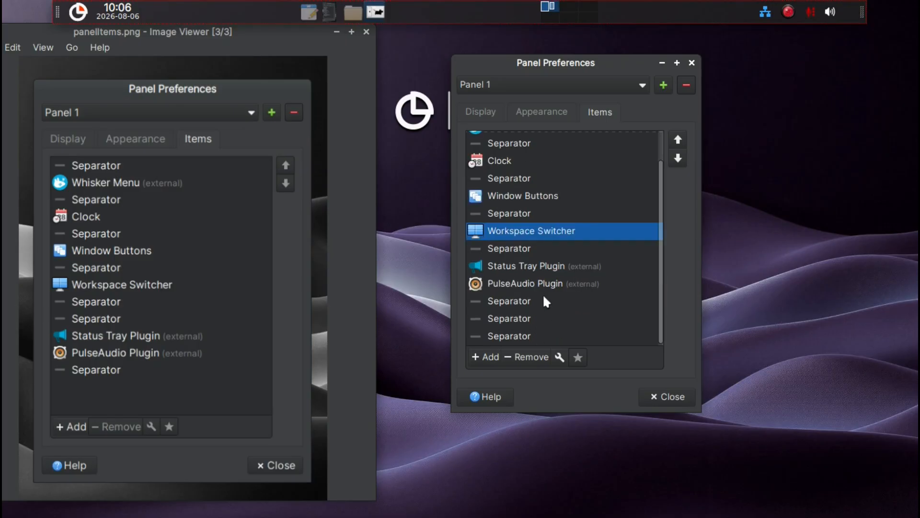
pyautogui.click(531, 320)
pyautogui.click(530, 356)
pyautogui.click(643, 282)
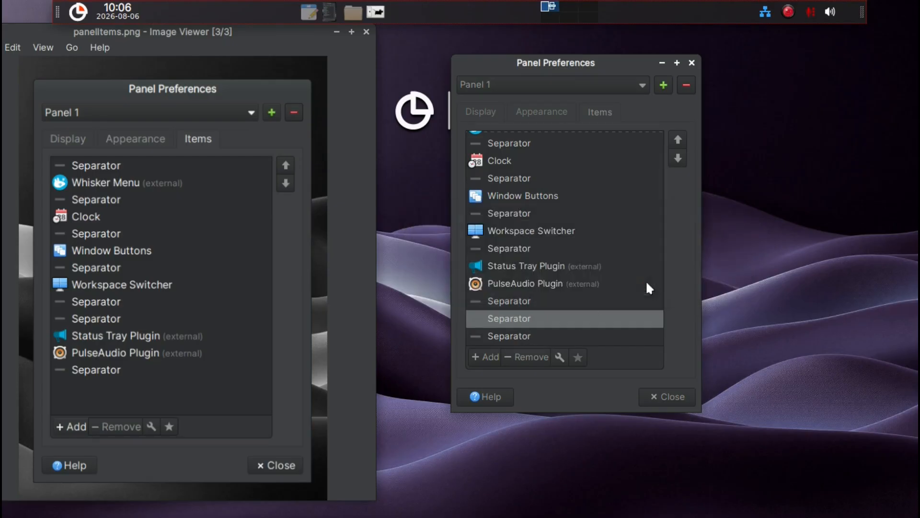
pyautogui.click(533, 335)
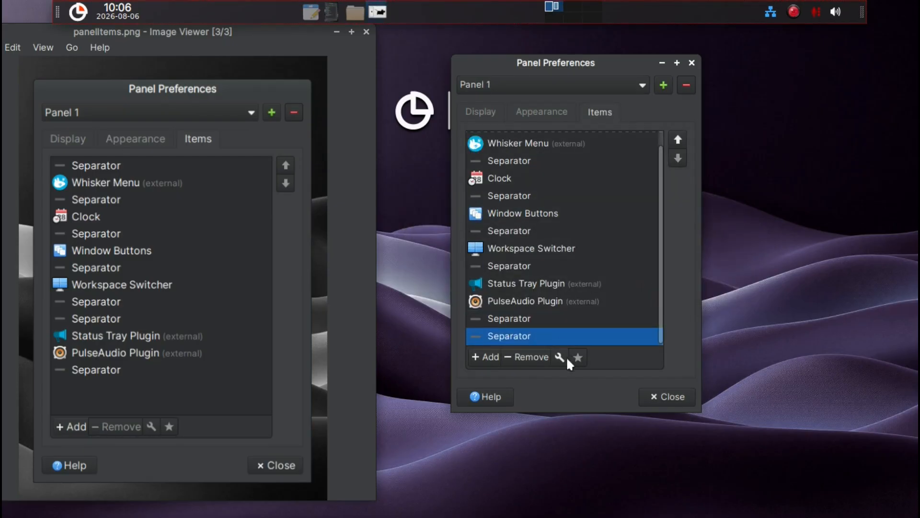
pyautogui.click(534, 355)
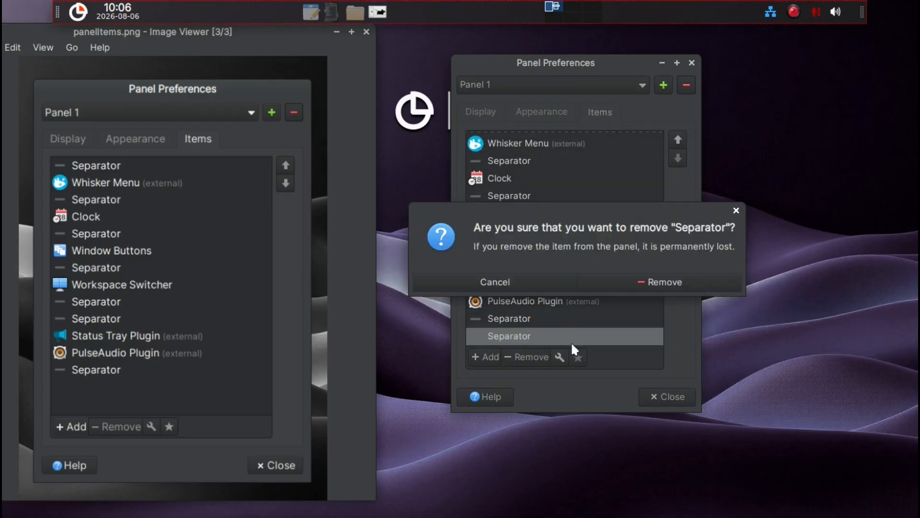
pyautogui.click(646, 280)
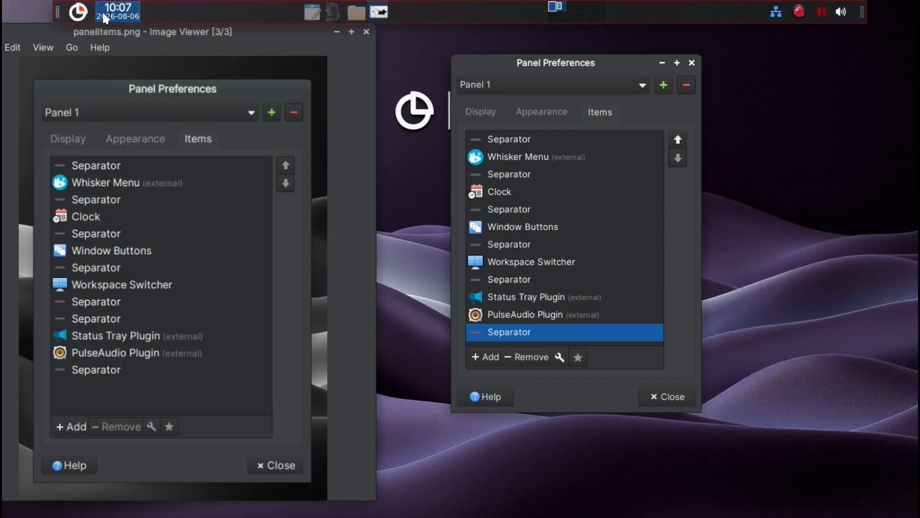
# Step: Set the Clock item's timezone to America/Los_Angeles and turn off Show week numbers
pyautogui.moveTo(102, 8)
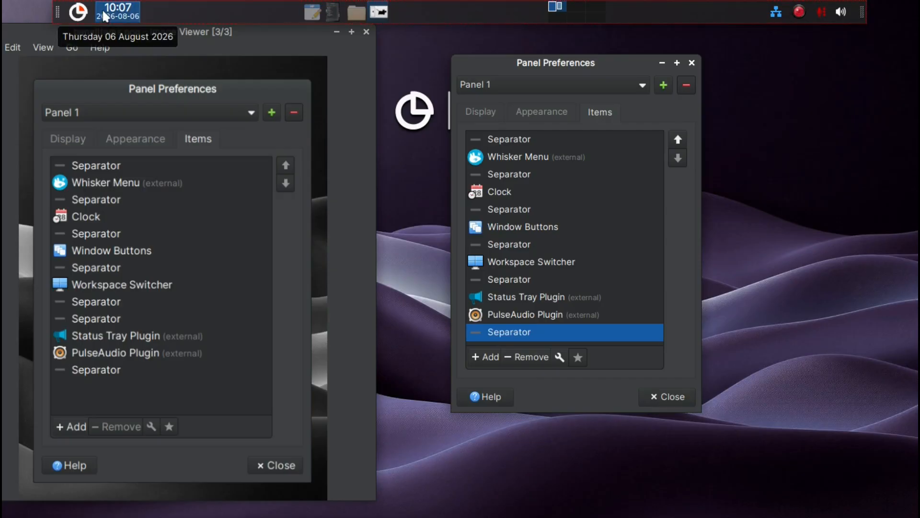
pyautogui.doubleClick(501, 191)
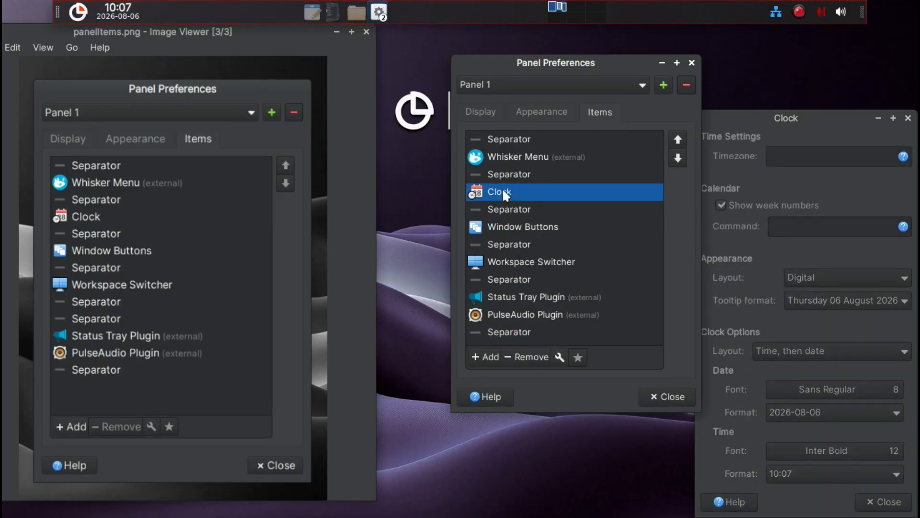
pyautogui.moveTo(503, 194); pyautogui.dragTo(678, 383)
pyautogui.moveTo(802, 117); pyautogui.dragTo(712, 67)
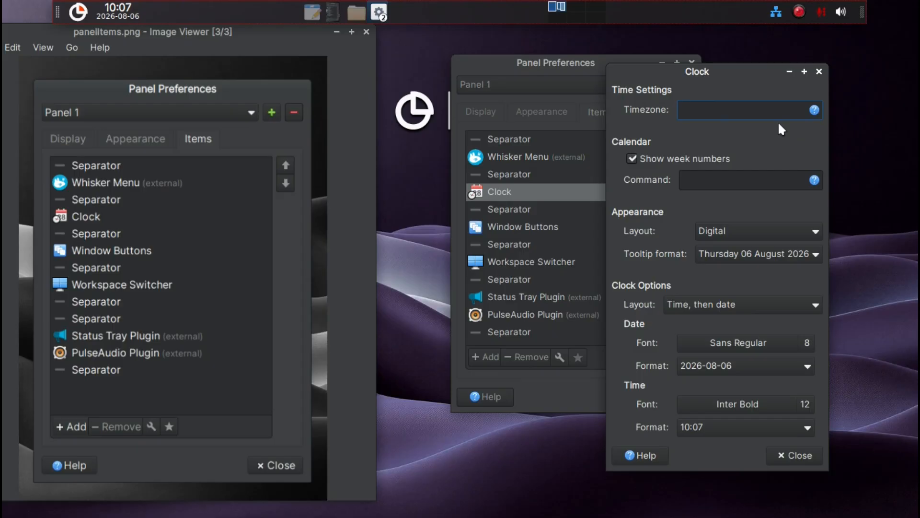
pyautogui.write('America')
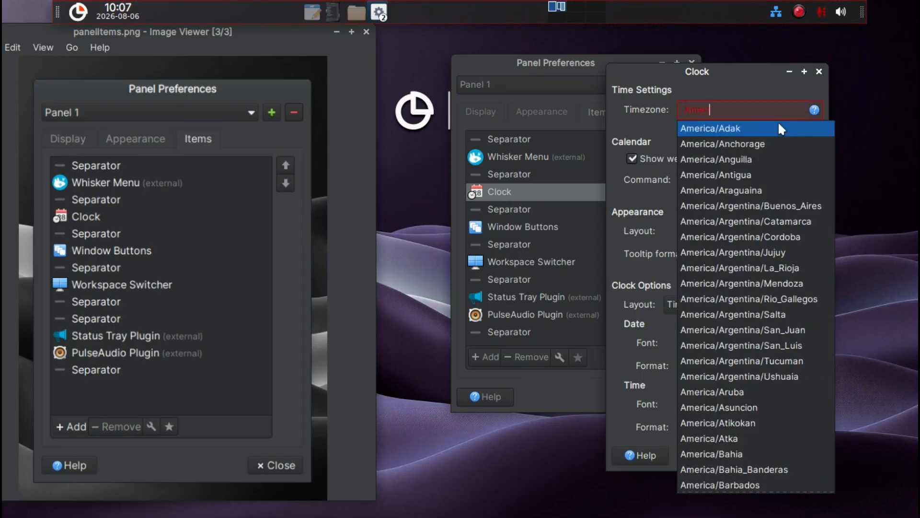
pyautogui.write('/L')
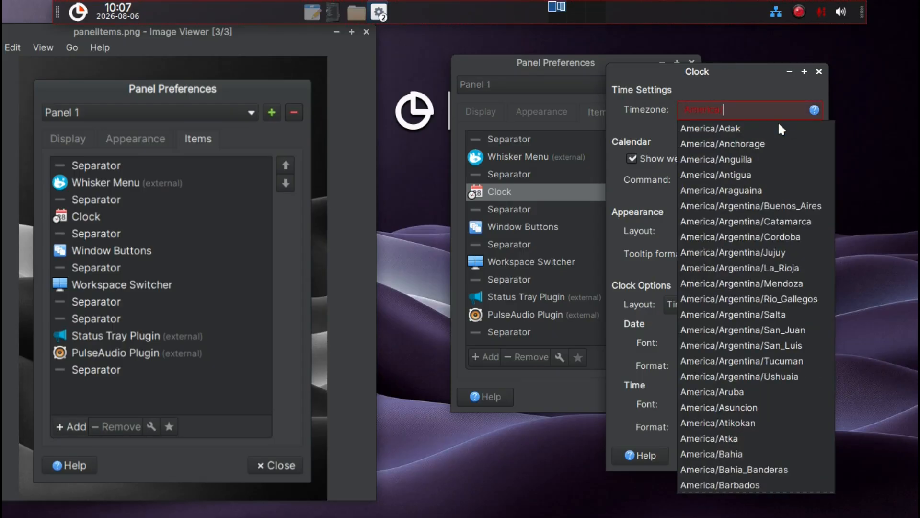
pyautogui.write('o')
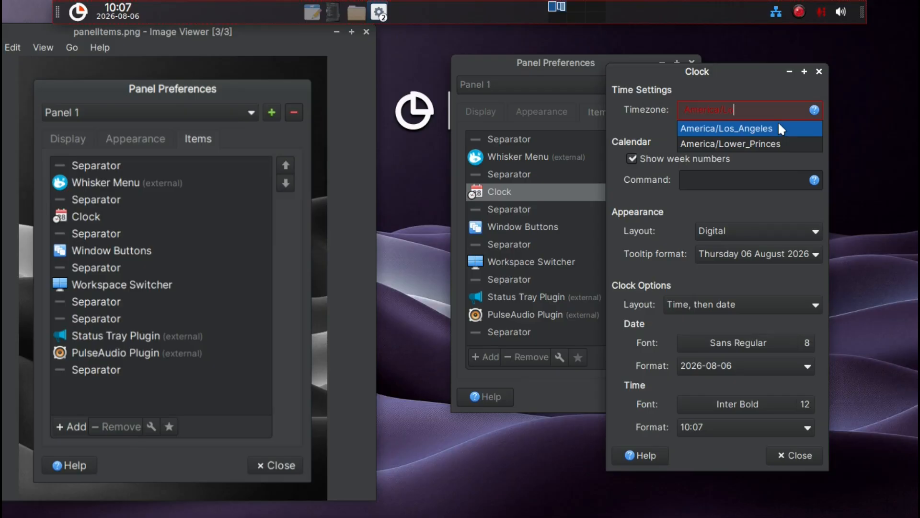
pyautogui.click(776, 128)
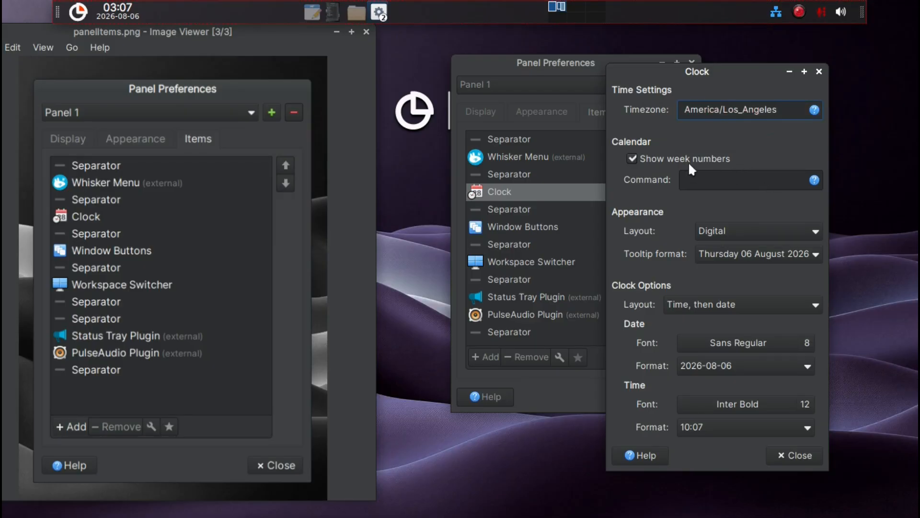
pyautogui.click(658, 158)
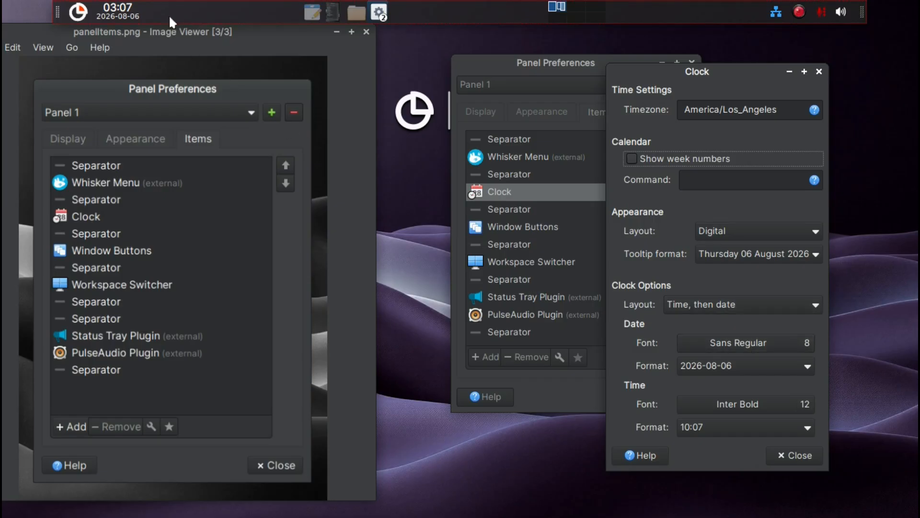
# Step: Open the panel clock's properties and set its date to Custom Format %a, %b %d, leaving out the year
pyautogui.moveTo(128, 9)
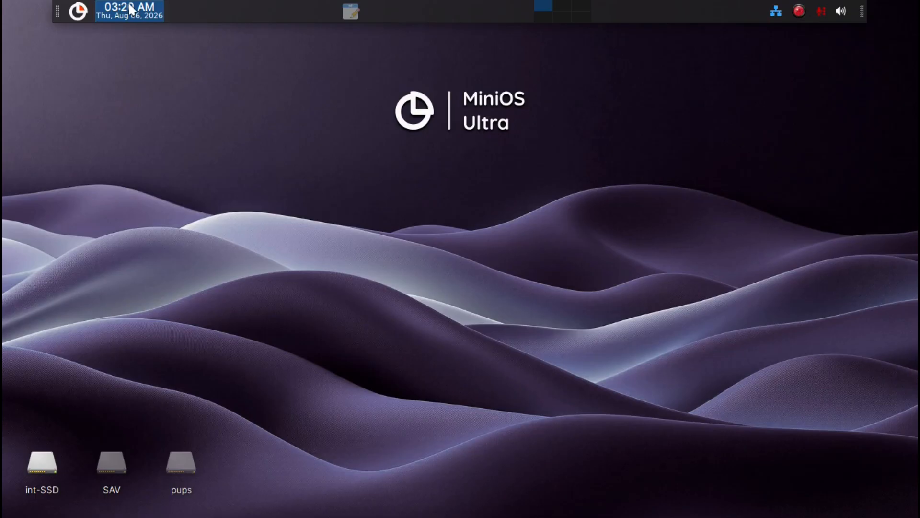
pyautogui.moveTo(128, 15)
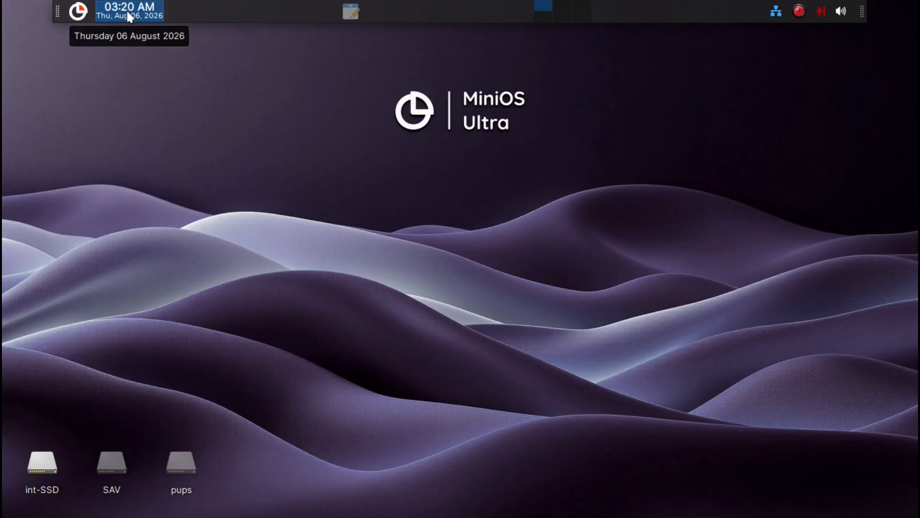
pyautogui.rightClick(128, 14)
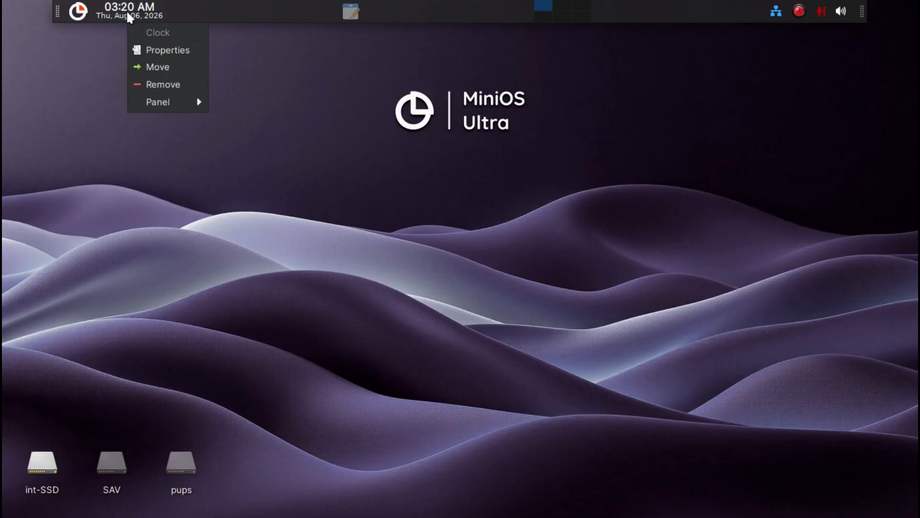
pyautogui.click(150, 51)
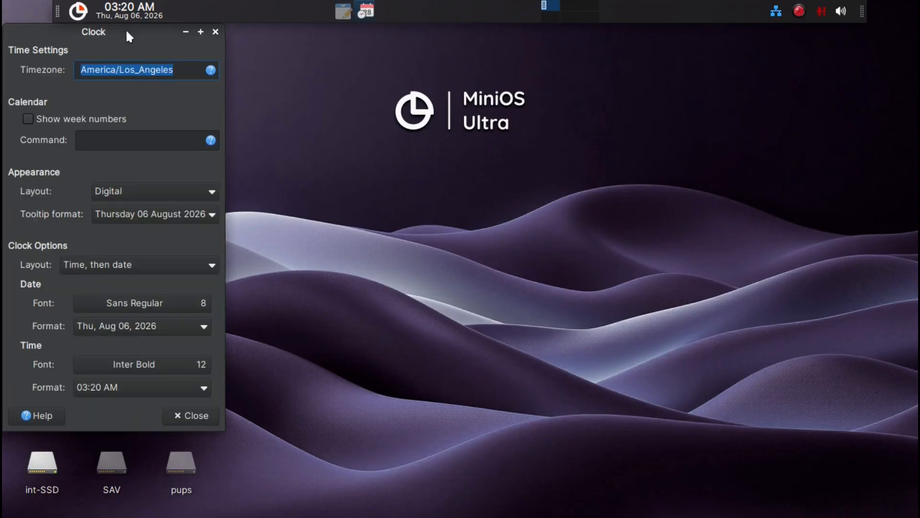
pyautogui.moveTo(126, 29); pyautogui.dragTo(175, 65)
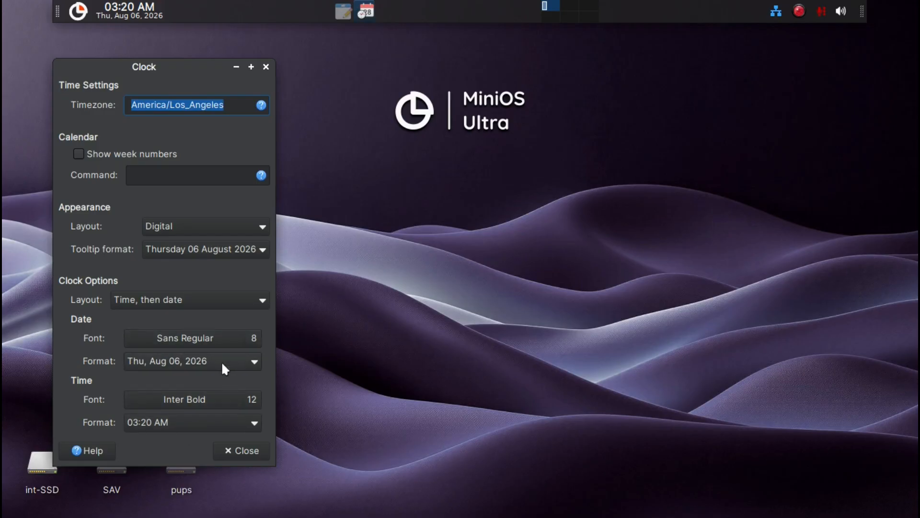
pyautogui.click(200, 367)
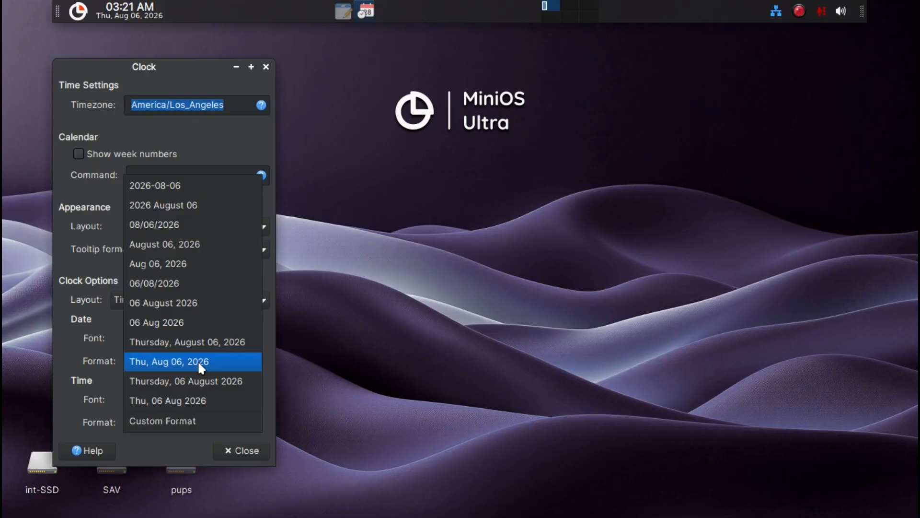
pyautogui.click(178, 419)
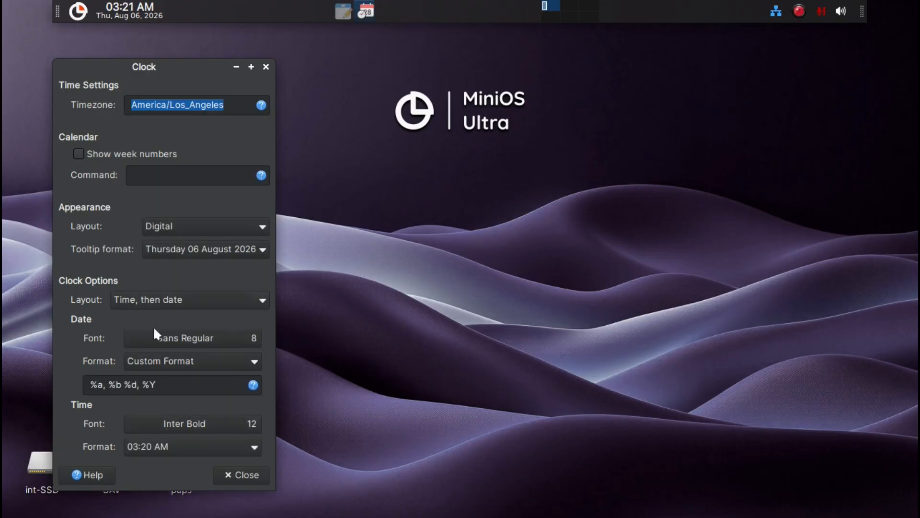
pyautogui.click(155, 385)
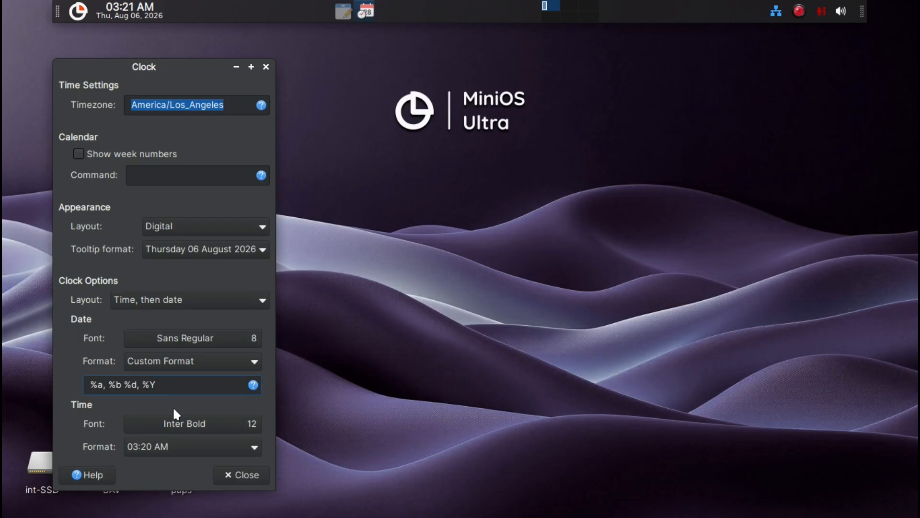
pyautogui.press('BackSpace')
pyautogui.press('BackSpace')
pyautogui.press('BackSpace')
pyautogui.press('BackSpace')
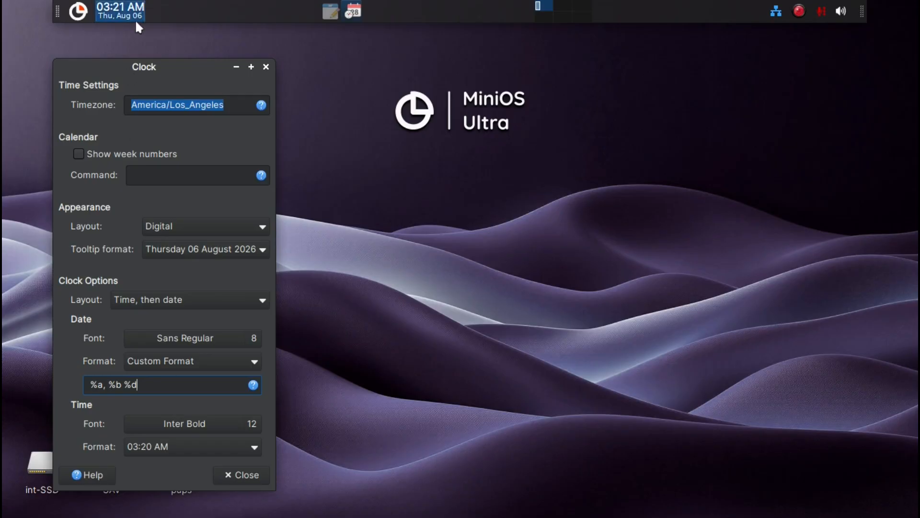
pyautogui.moveTo(127, 17)
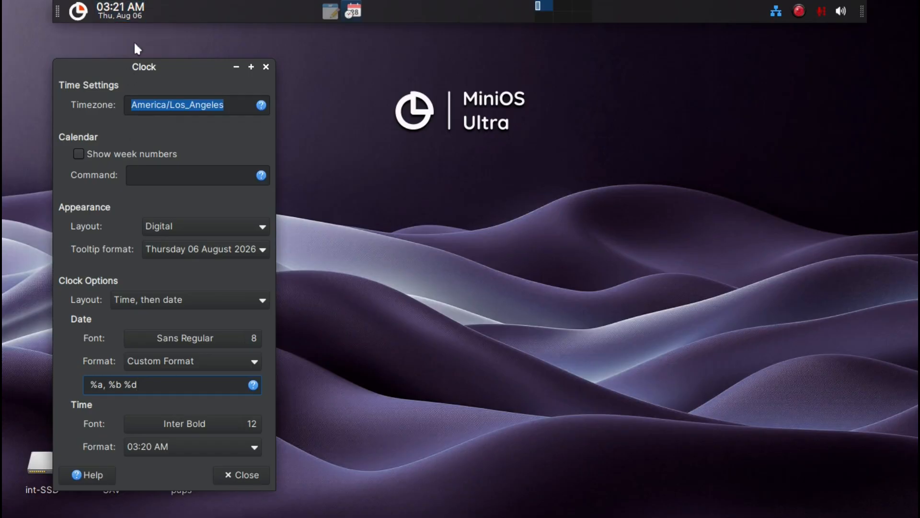
# Step: Replace the comma after the weekday with a spaced dash, making the custom date format %a - %b %d
pyautogui.click(103, 385)
pyautogui.press('BackSpace')
pyautogui.write(',')
pyautogui.press('BackSpace')
pyautogui.write('-')
# Step: Set the clock's time to Custom Format %-I:%M %p to drop the hour's leading zero, and close the properties
pyautogui.click(176, 445)
pyautogui.click(177, 508)
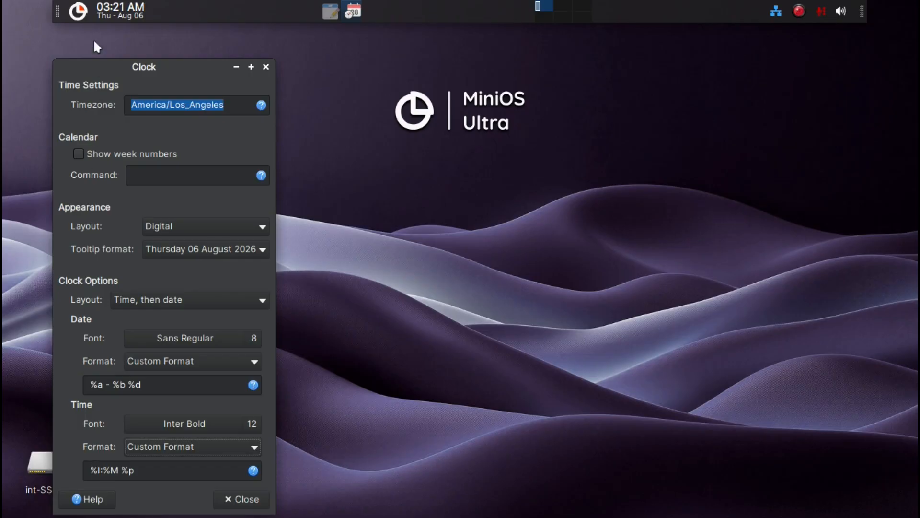
pyautogui.moveTo(144, 10)
pyautogui.moveTo(104, 14)
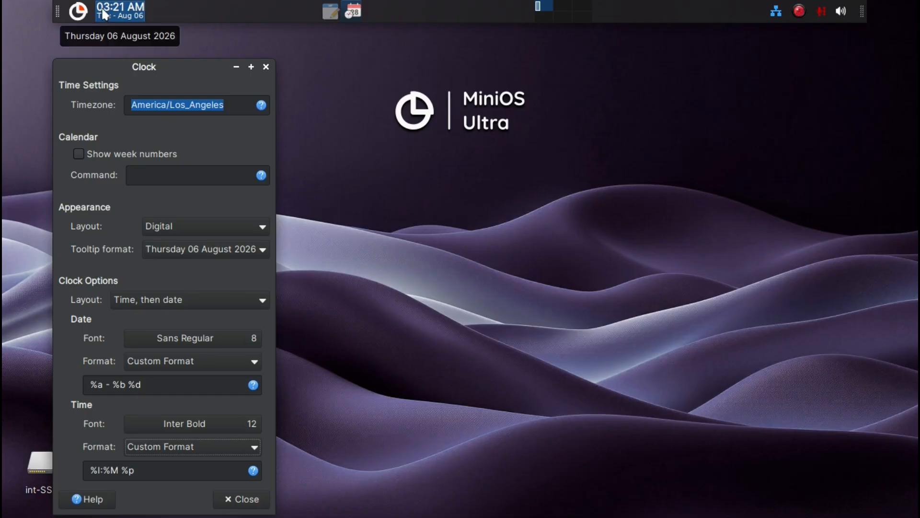
pyautogui.click(97, 465)
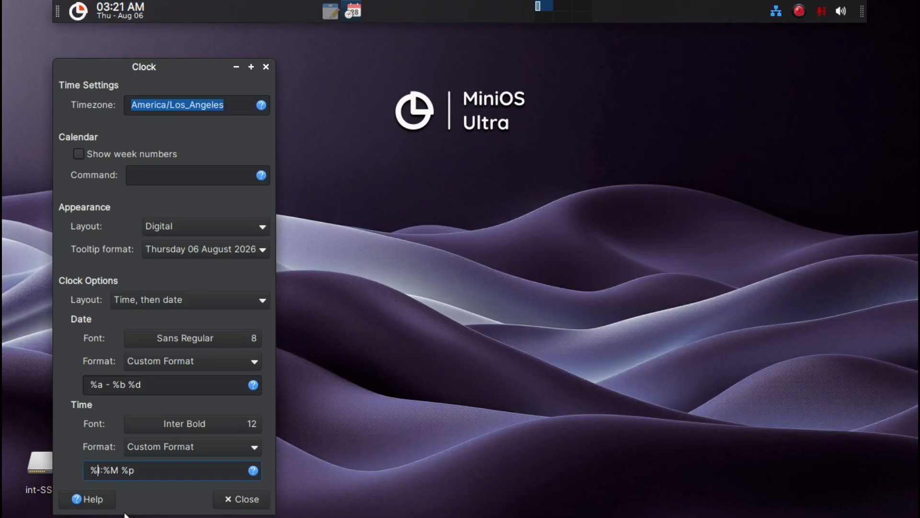
pyautogui.write('-')
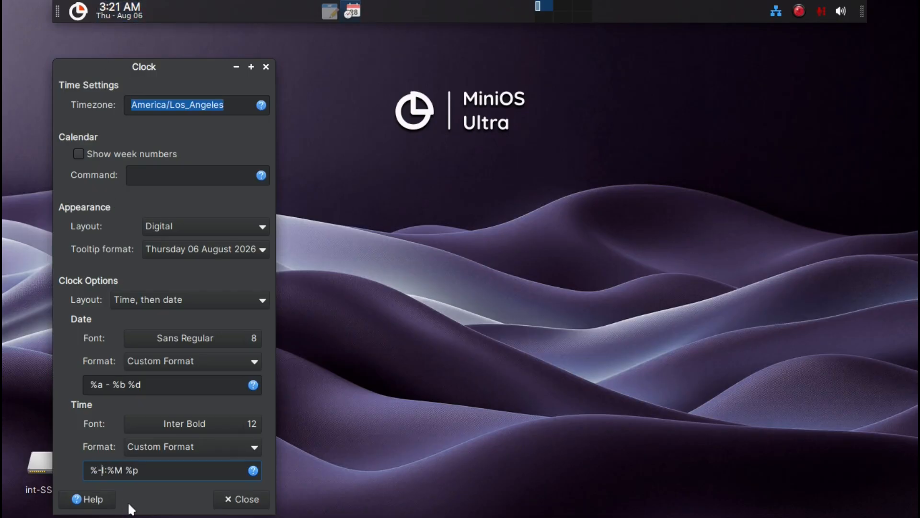
pyautogui.click(231, 498)
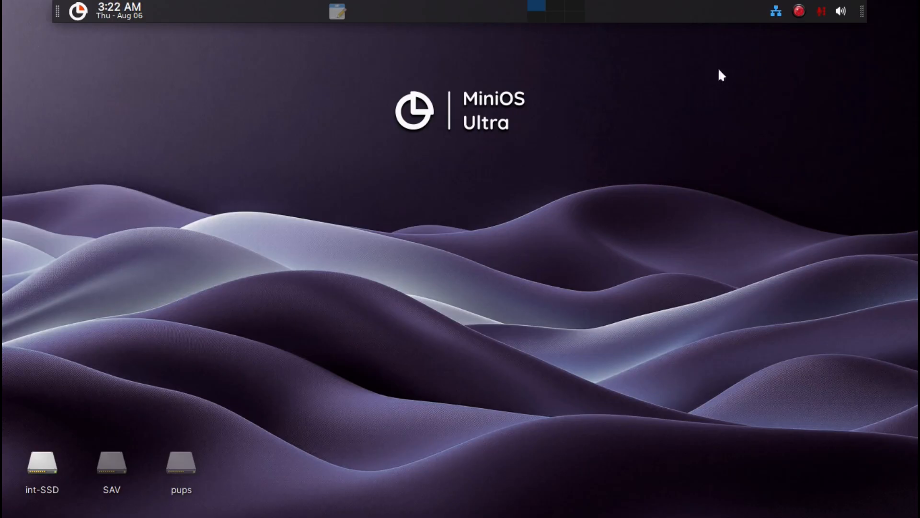
# Step: Bring up the utube.txt notes in Mousepad and open a Terminal in the Desktop folder
pyautogui.click(344, 14)
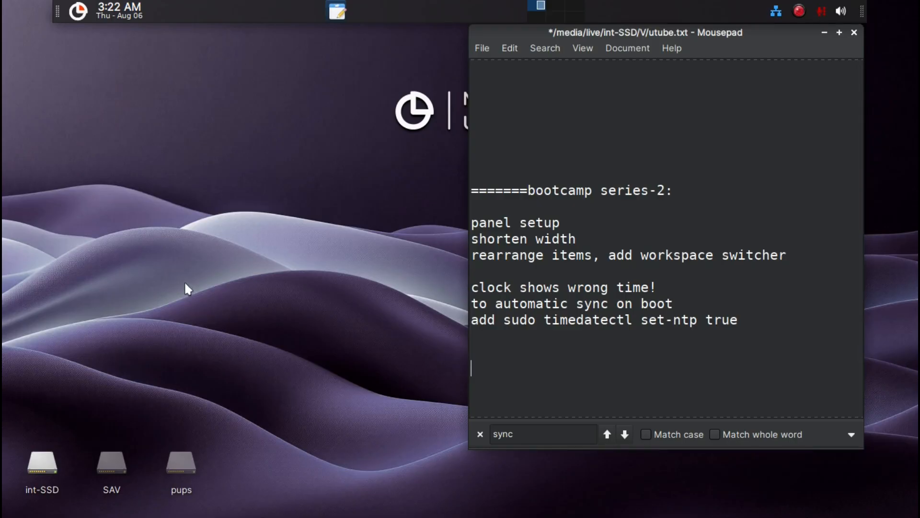
pyautogui.rightClick(107, 108)
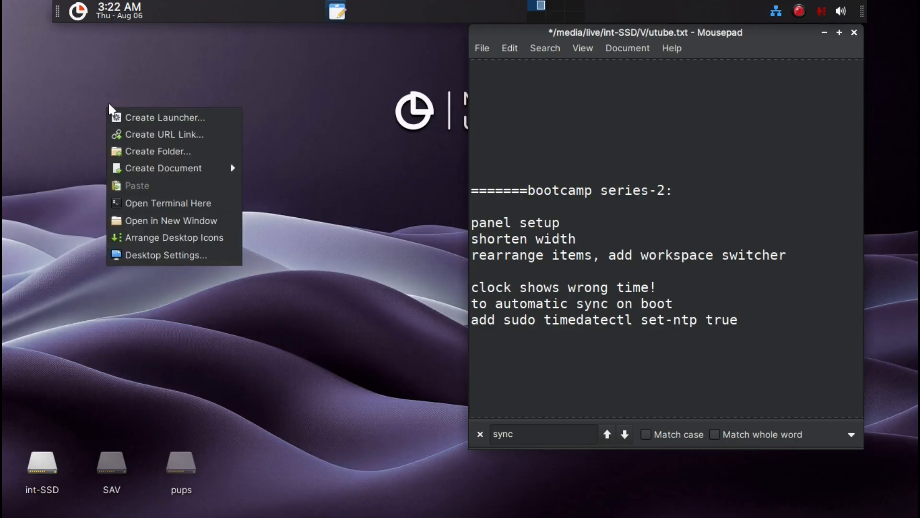
pyautogui.click(151, 206)
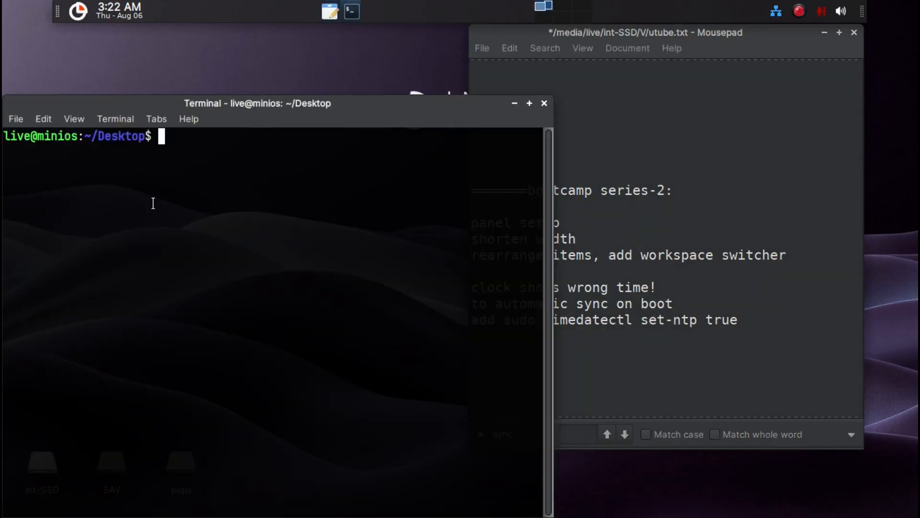
# Step: Check the system clock and NTP state by running timedatectl status in the Terminal, reusing the command name from the notes
pyautogui.click(647, 367)
pyautogui.moveTo(545, 320); pyautogui.dragTo(629, 323)
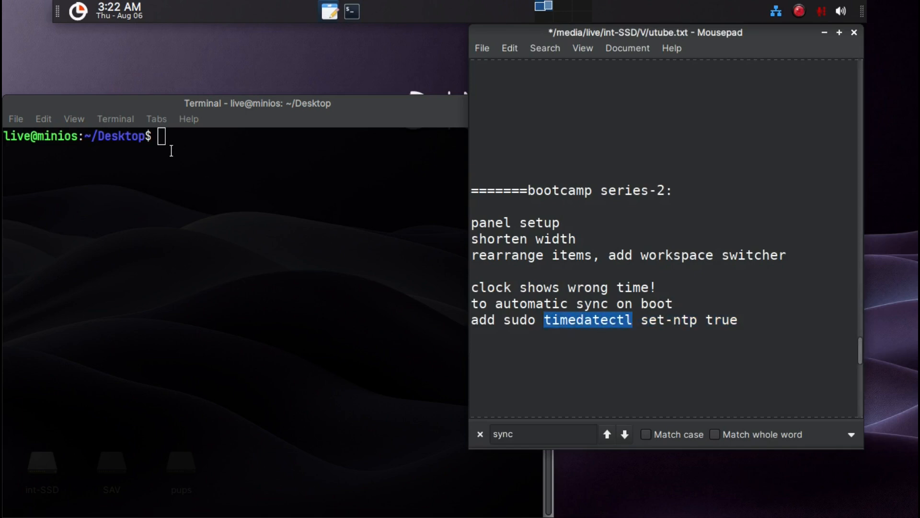
pyautogui.middleClick(205, 153)
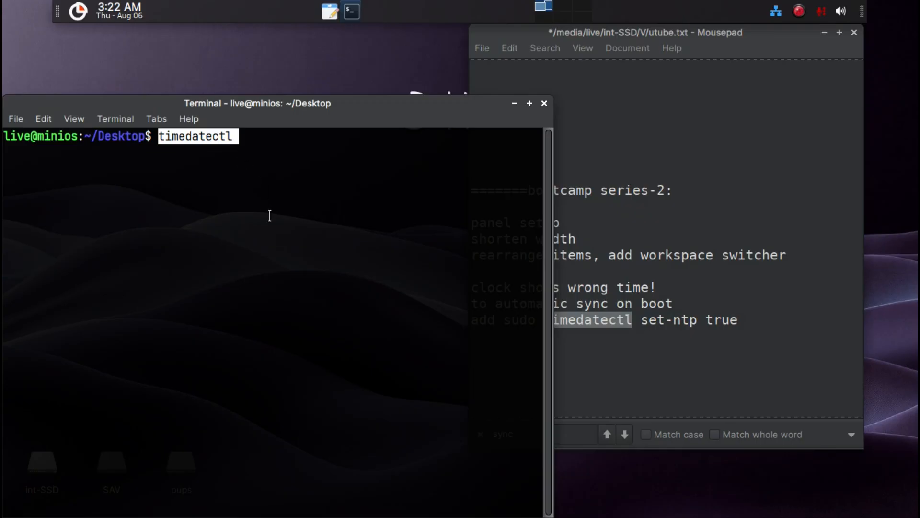
pyautogui.press('Right')
pyautogui.write('s')
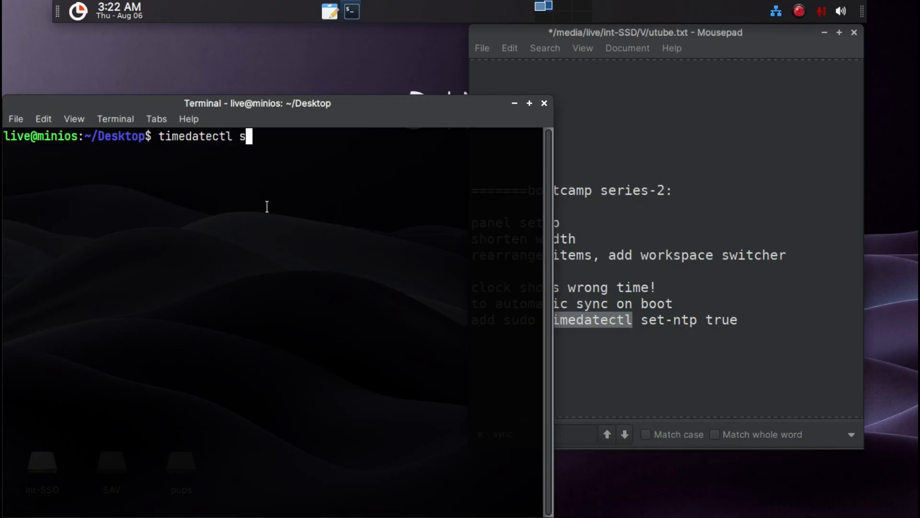
pyautogui.write('tatus')
pyautogui.press('Return')
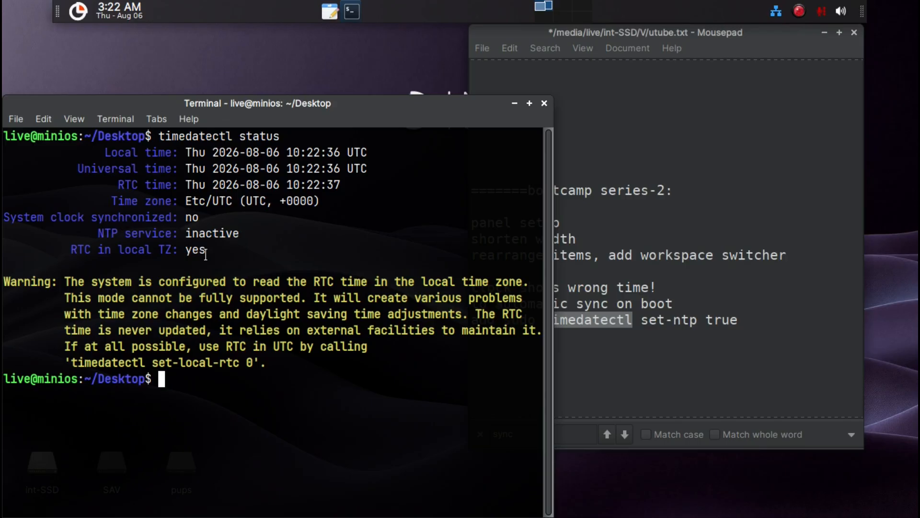
# Step: Turn on network time synchronization by running sudo timedatectl set-ntp true from the notes in the Terminal
pyautogui.click(596, 362)
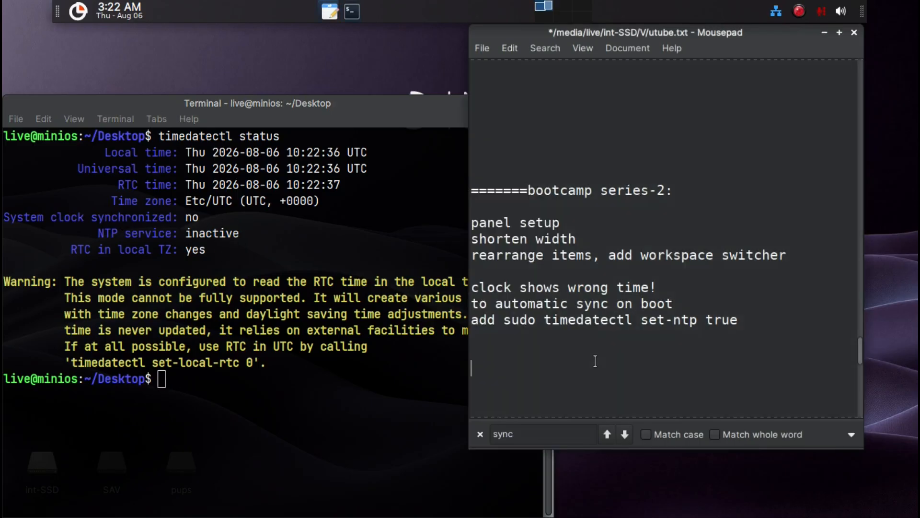
pyautogui.moveTo(745, 322); pyautogui.dragTo(507, 321)
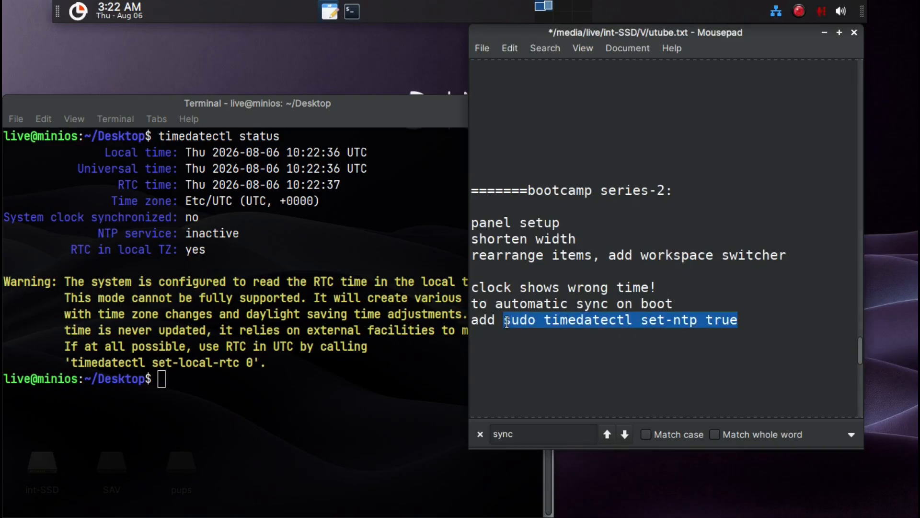
pyautogui.middleClick(272, 391)
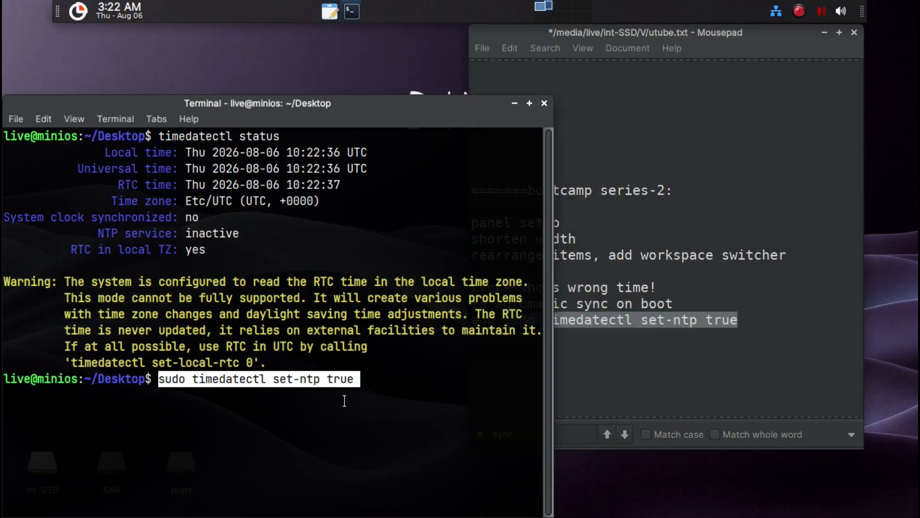
pyautogui.press('Right')
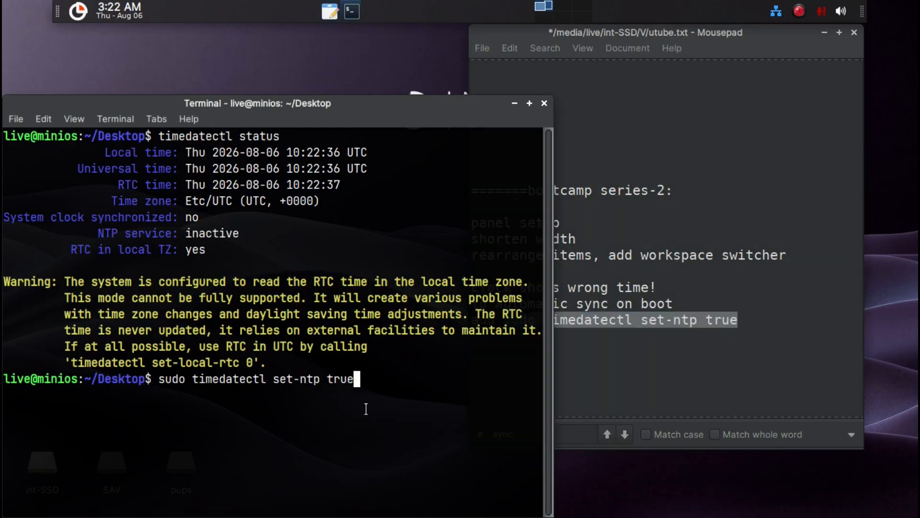
pyautogui.press('Return')
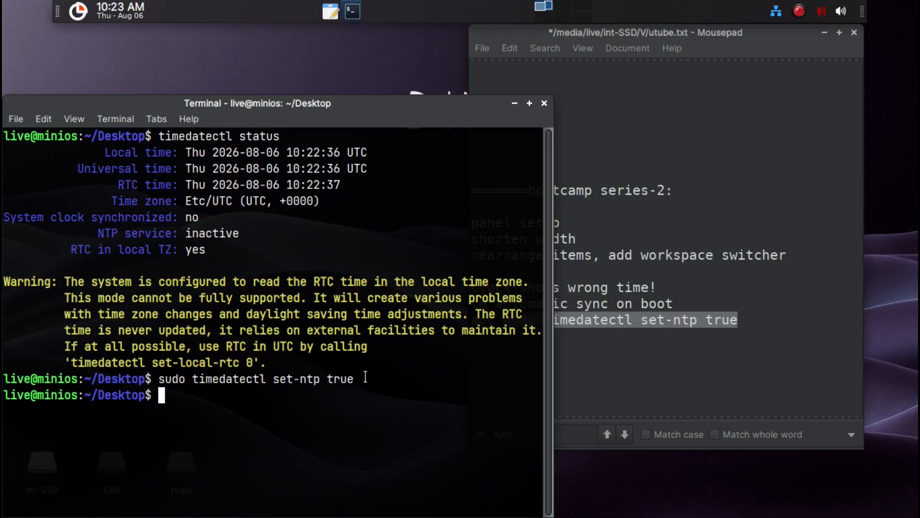
# Step: Copy the command sudo timedatectl set-ntp true from the Mousepad notes and close the Terminal
pyautogui.click(619, 369)
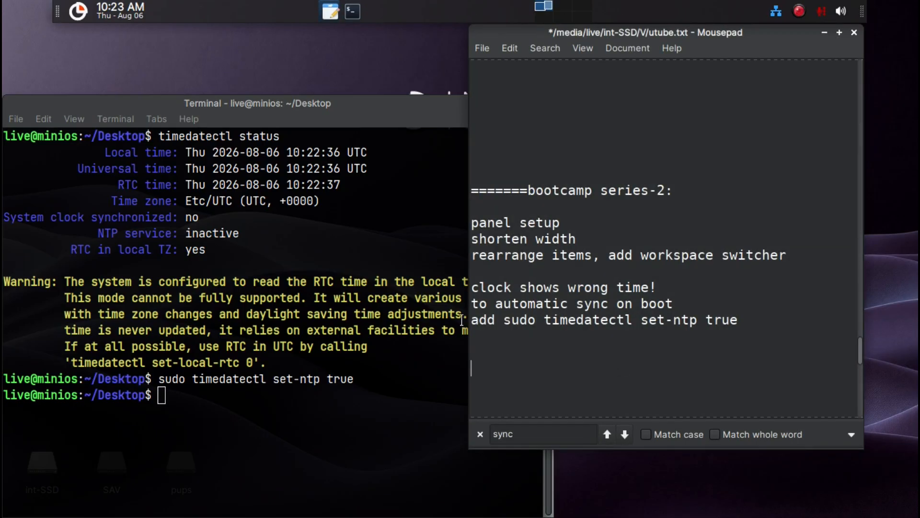
pyautogui.moveTo(503, 319); pyautogui.dragTo(739, 320)
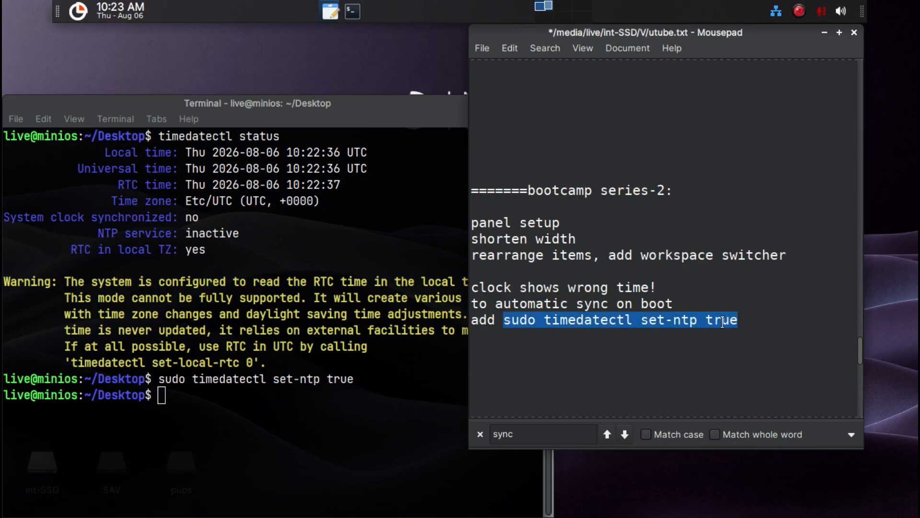
pyautogui.rightClick(723, 322)
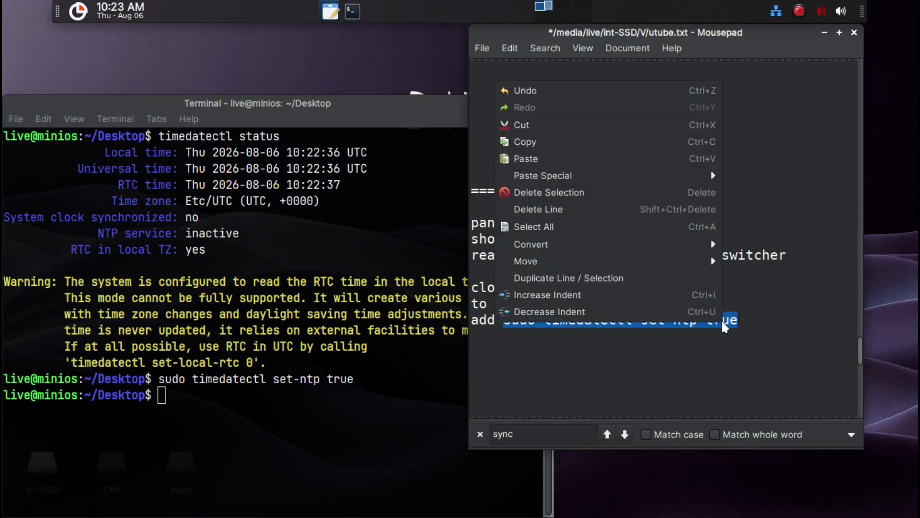
pyautogui.click(581, 142)
pyautogui.click(428, 422)
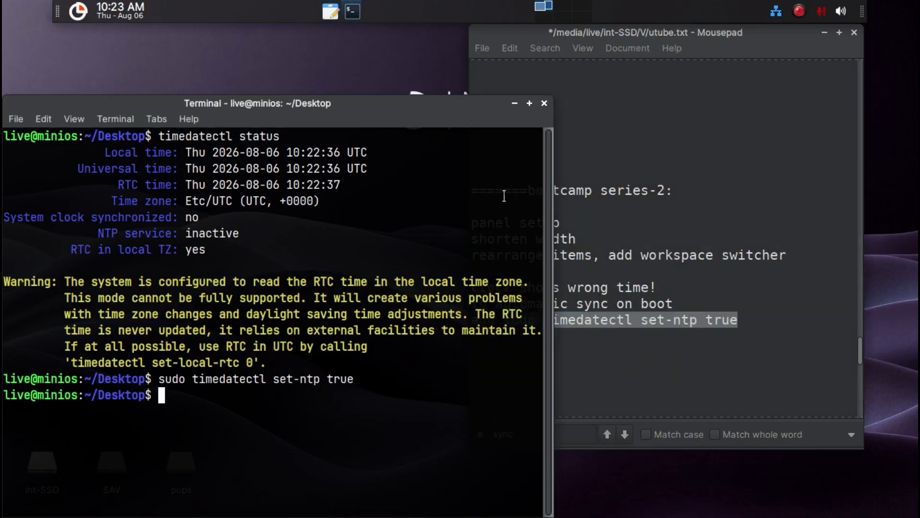
pyautogui.click(544, 103)
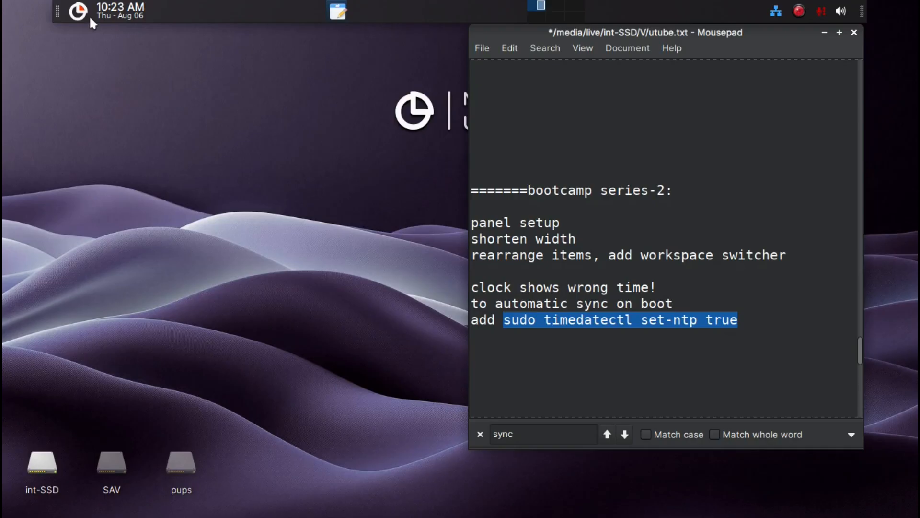
# Step: Start adding a new autostart application in the Session and Startup settings, moving the settings window aside to uncover the notes
pyautogui.click(76, 12)
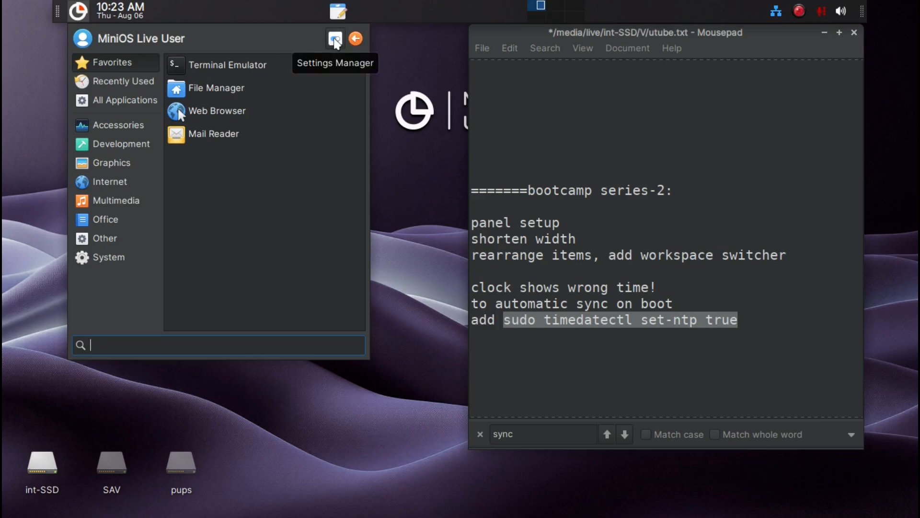
pyautogui.click(335, 40)
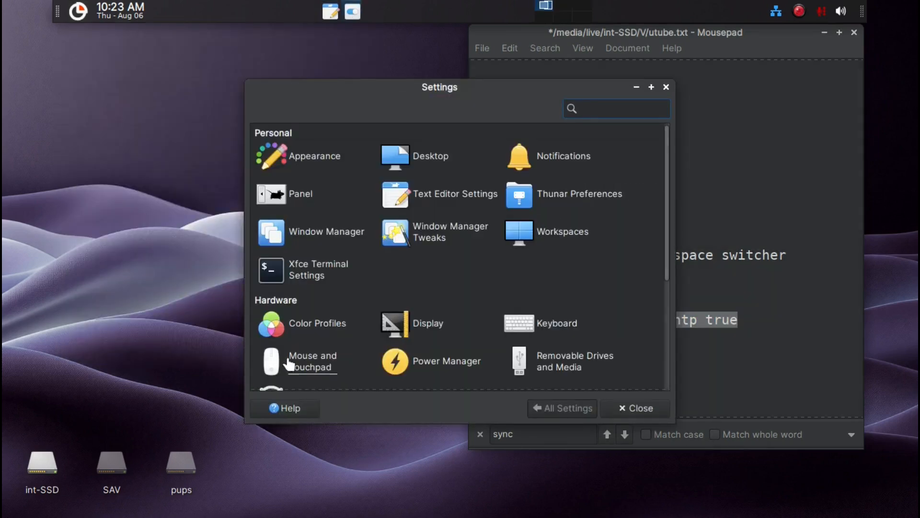
pyautogui.scroll(-6, 301, 331)
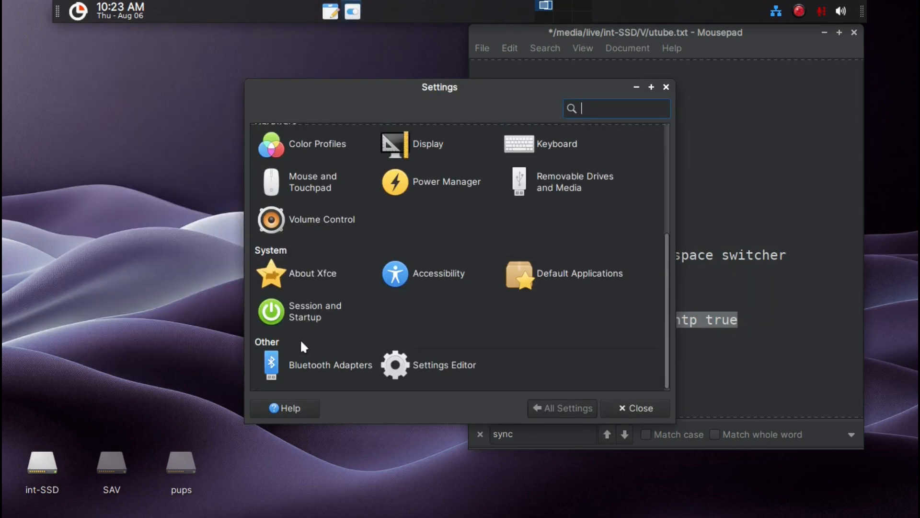
pyautogui.click(317, 313)
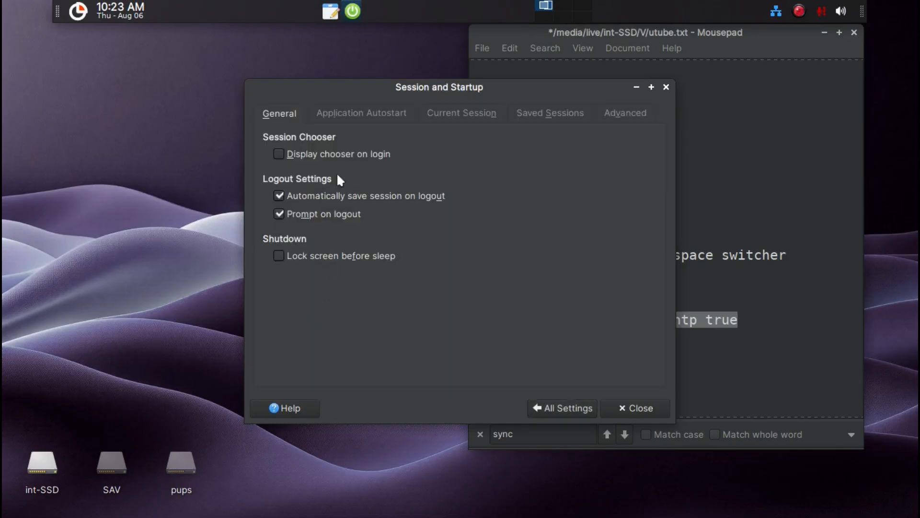
pyautogui.click(354, 111)
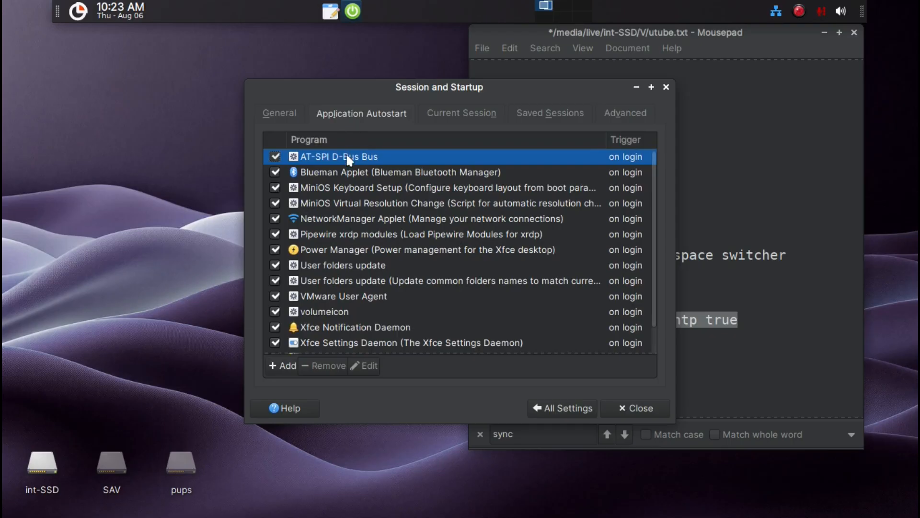
pyautogui.click(288, 369)
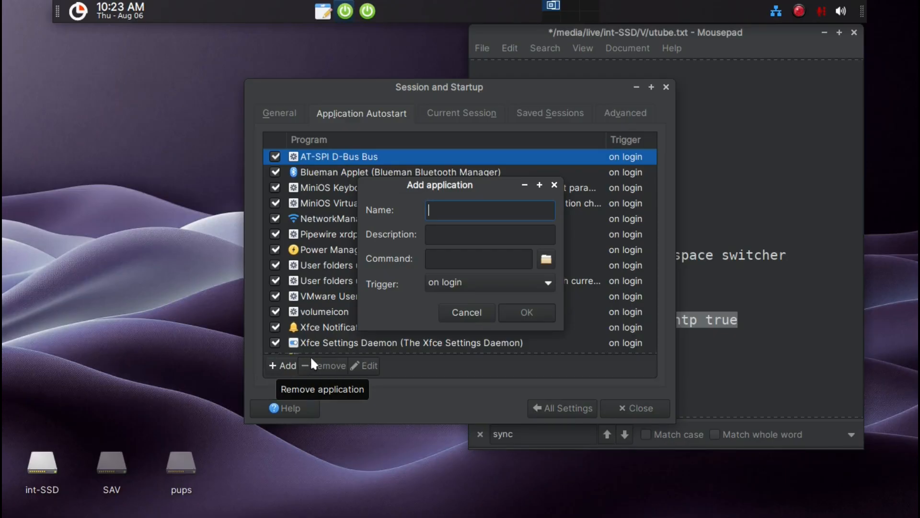
pyautogui.moveTo(465, 89); pyautogui.dragTo(291, 107)
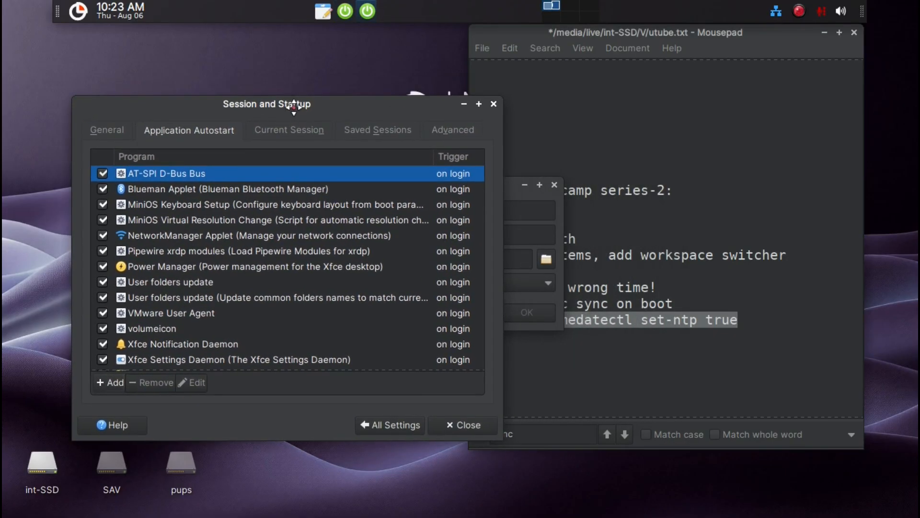
pyautogui.click(533, 194)
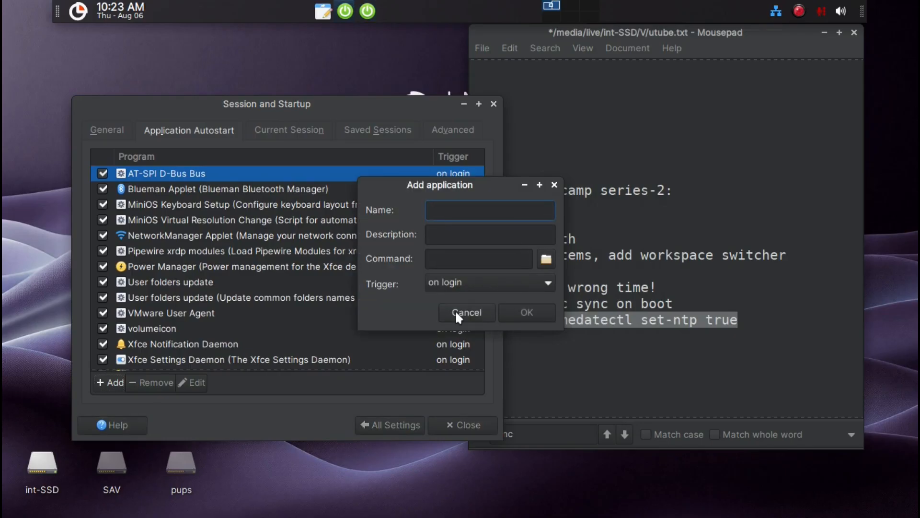
# Step: Enter time sync as both the name and the description of the new autostart application
pyautogui.write('time sync')
pyautogui.press('Tab')
pyautogui.write('time')
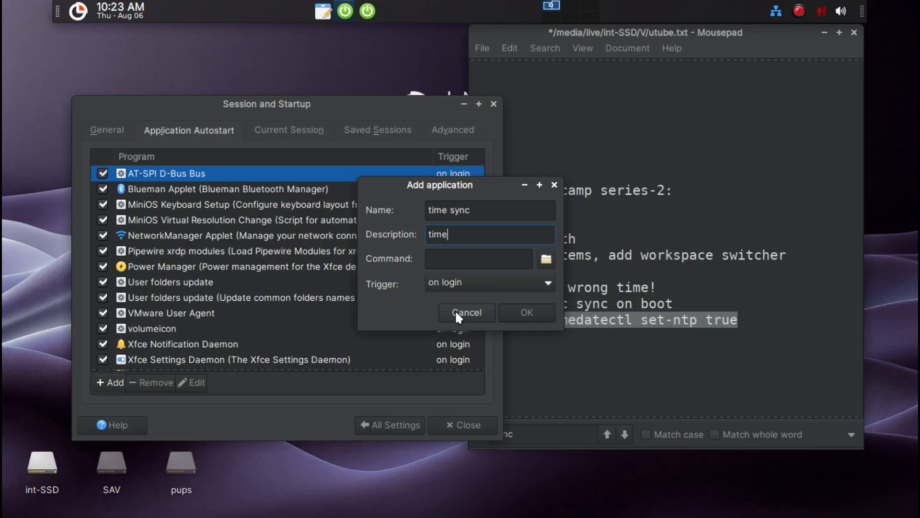
pyautogui.write(' syn')
pyautogui.press('Tab')
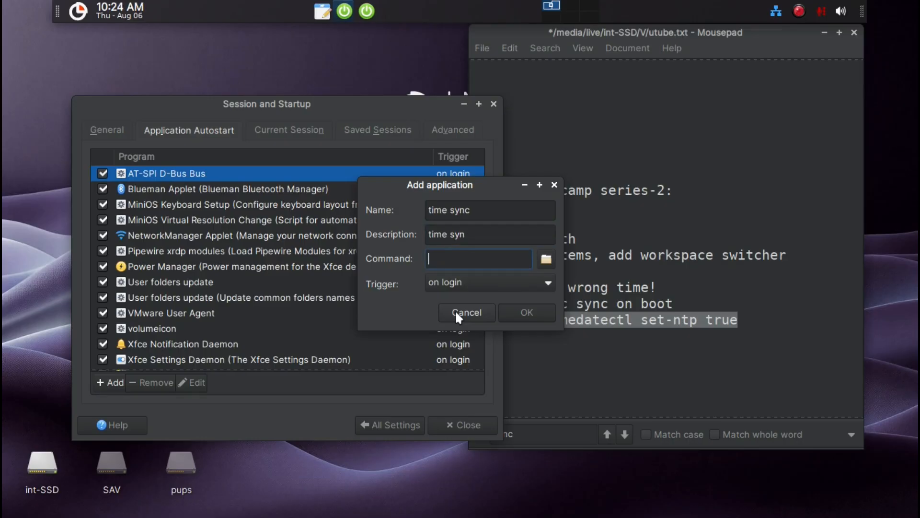
pyautogui.click(483, 232)
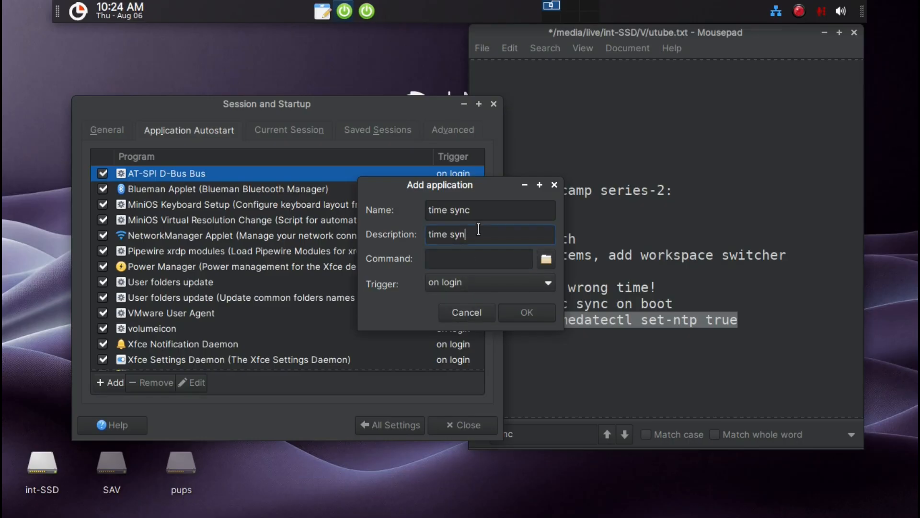
pyautogui.write('c')
# Step: Give the autostart entry the copied sudo timedatectl set-ntp true command, save it with the on login trigger, and close Session and Startup
pyautogui.press('Tab')
pyautogui.write('timedatectl set-ntp true')
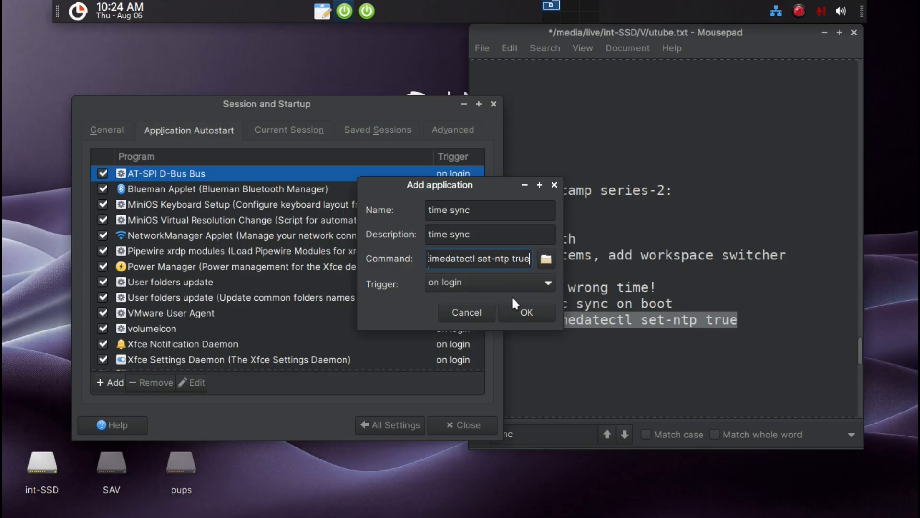
pyautogui.click(526, 309)
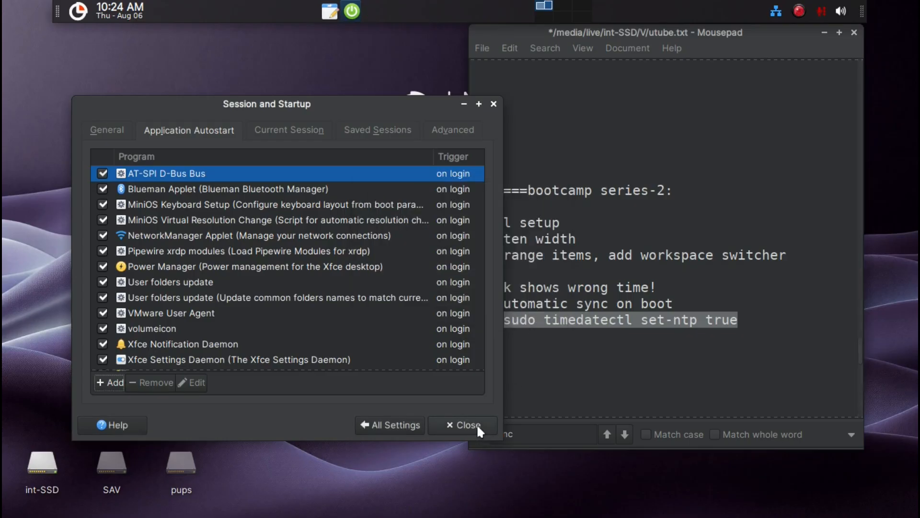
pyautogui.click(476, 423)
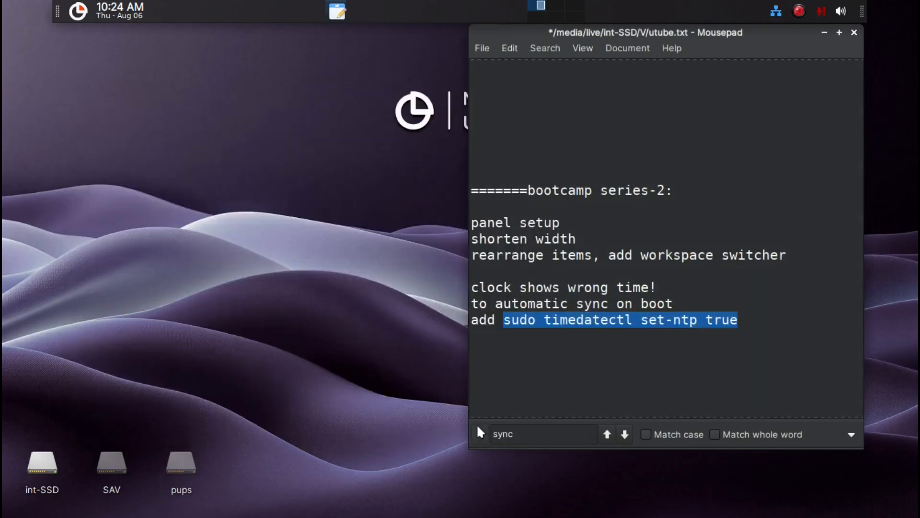